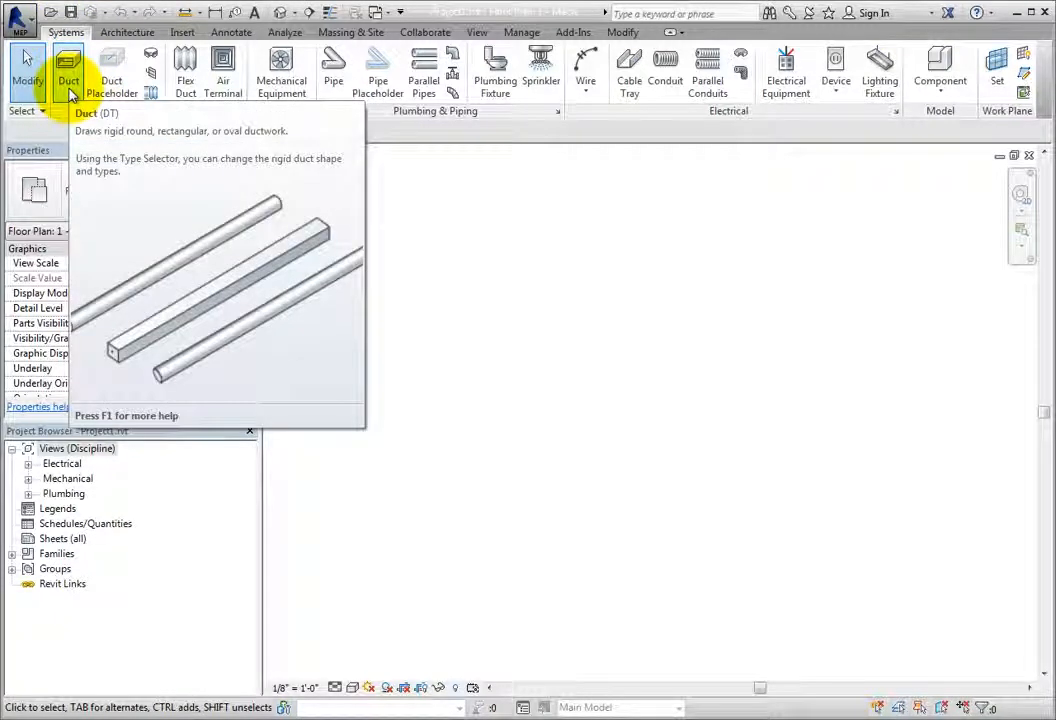
# Start the Duct tool and review the available oval, rectangular and round duct types.
pyautogui.click(70, 88)
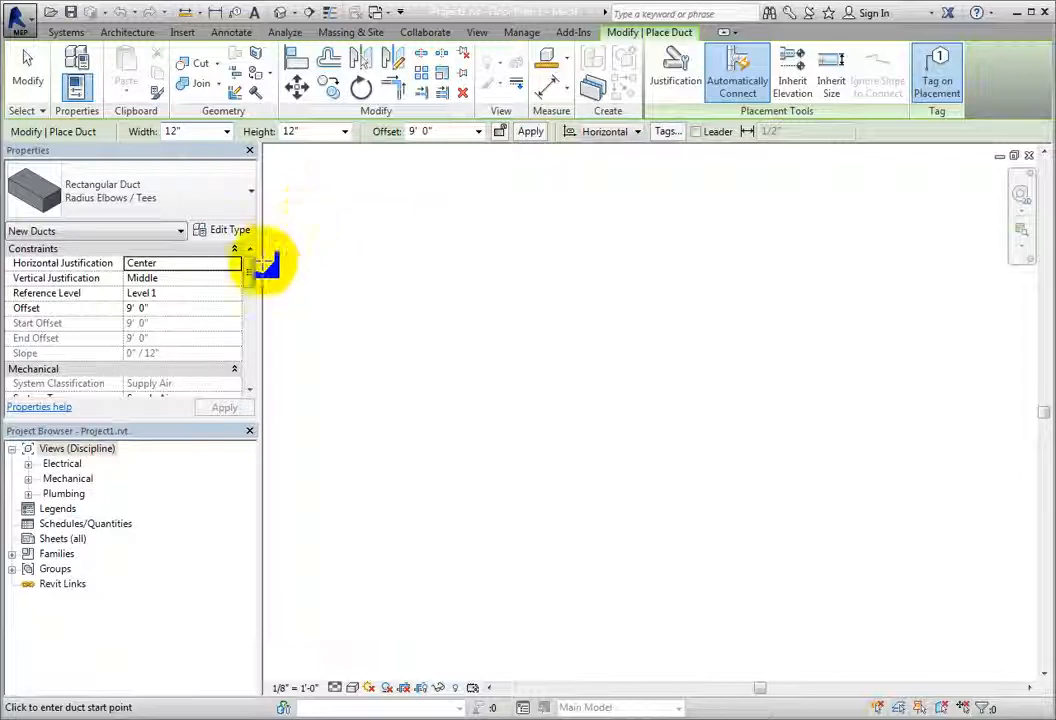
pyautogui.moveTo(252, 277); pyautogui.dragTo(245, 243)
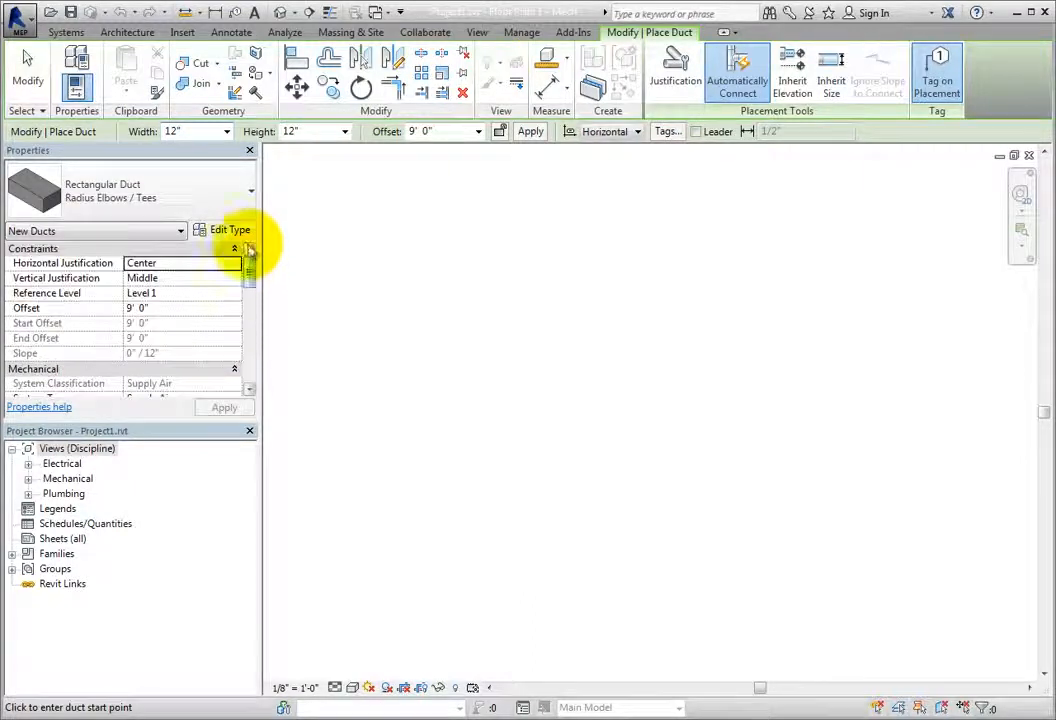
pyautogui.click(245, 210)
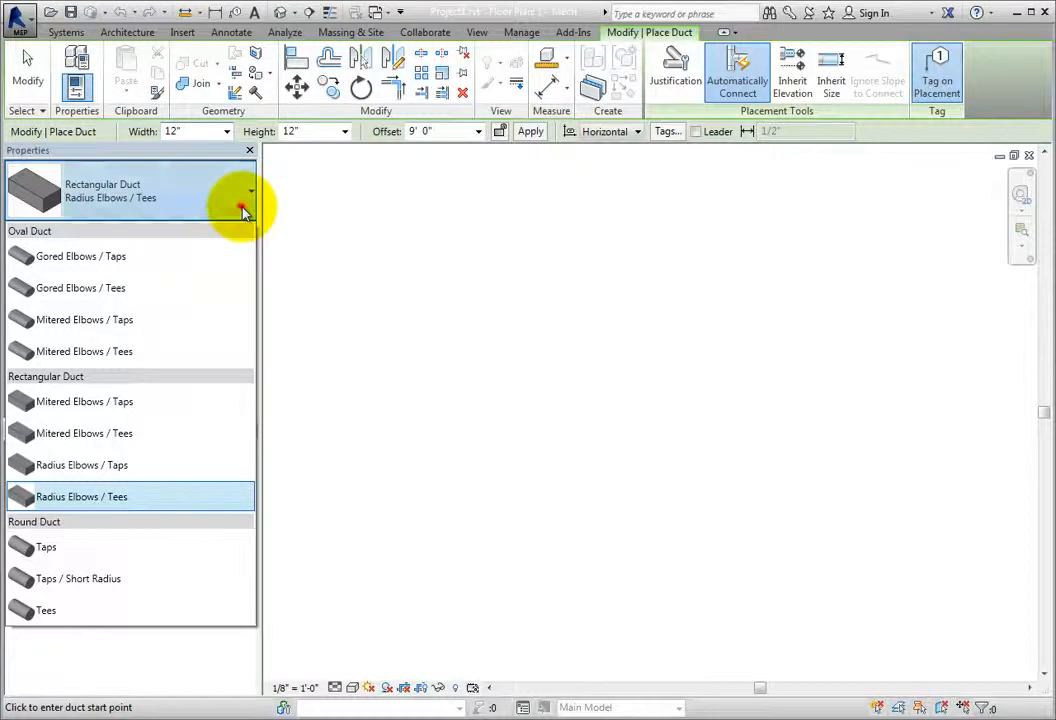
pyautogui.click(243, 212)
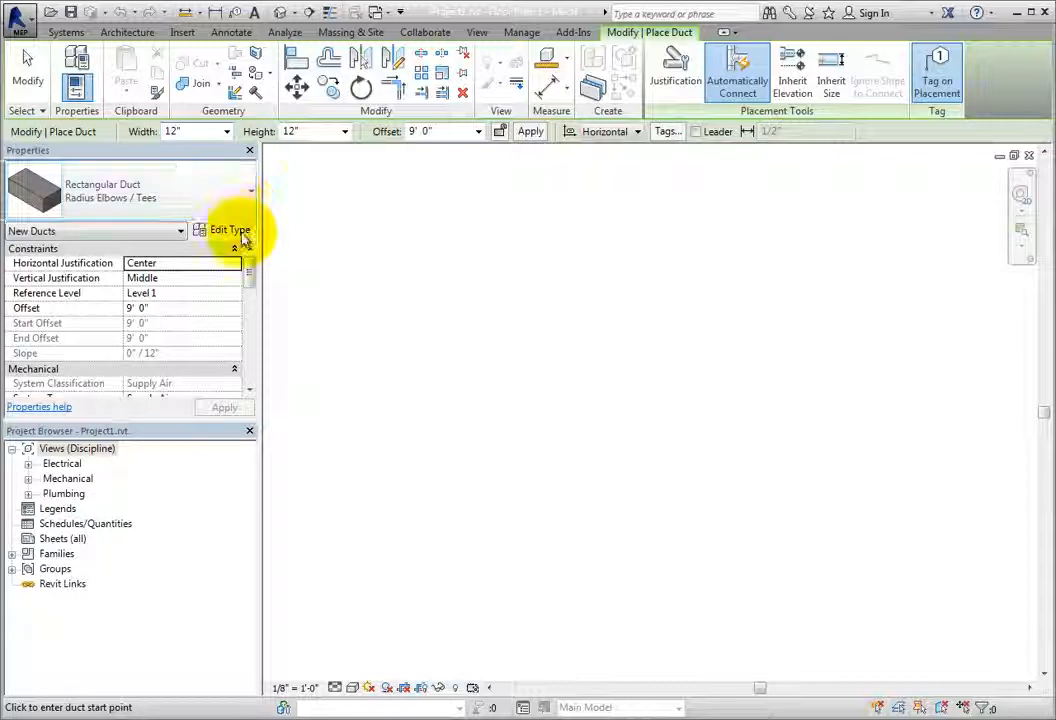
# Open the type properties of the Radius Elbows / Tees duct and review the available families and types.
pyautogui.click(238, 231)
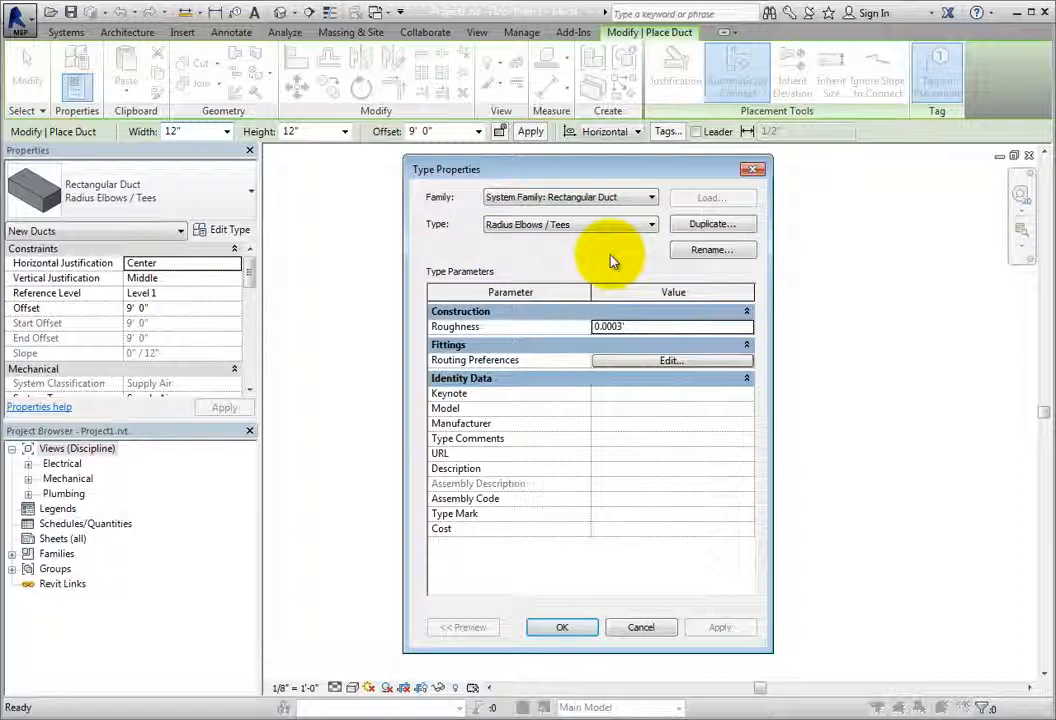
pyautogui.click(640, 197)
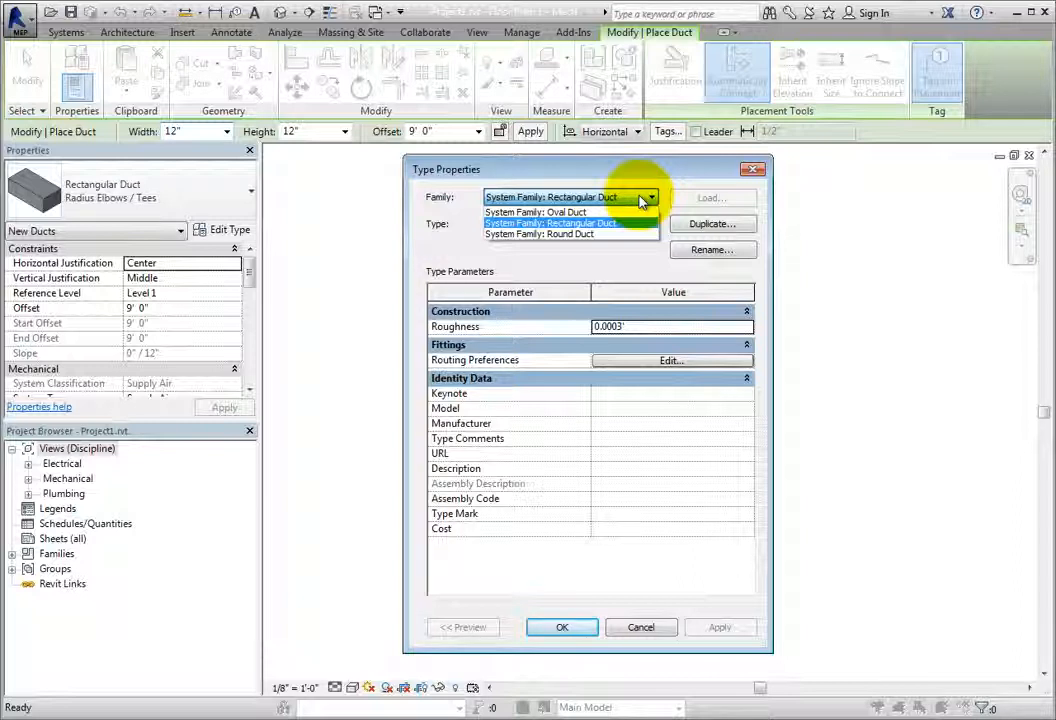
pyautogui.click(642, 200)
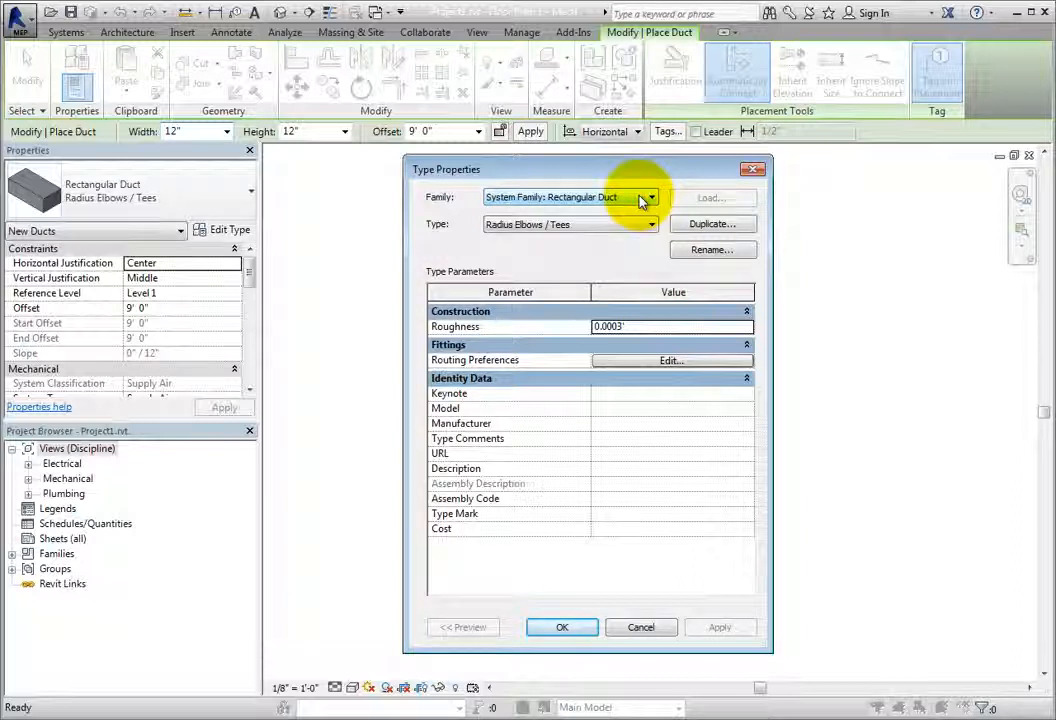
pyautogui.click(651, 225)
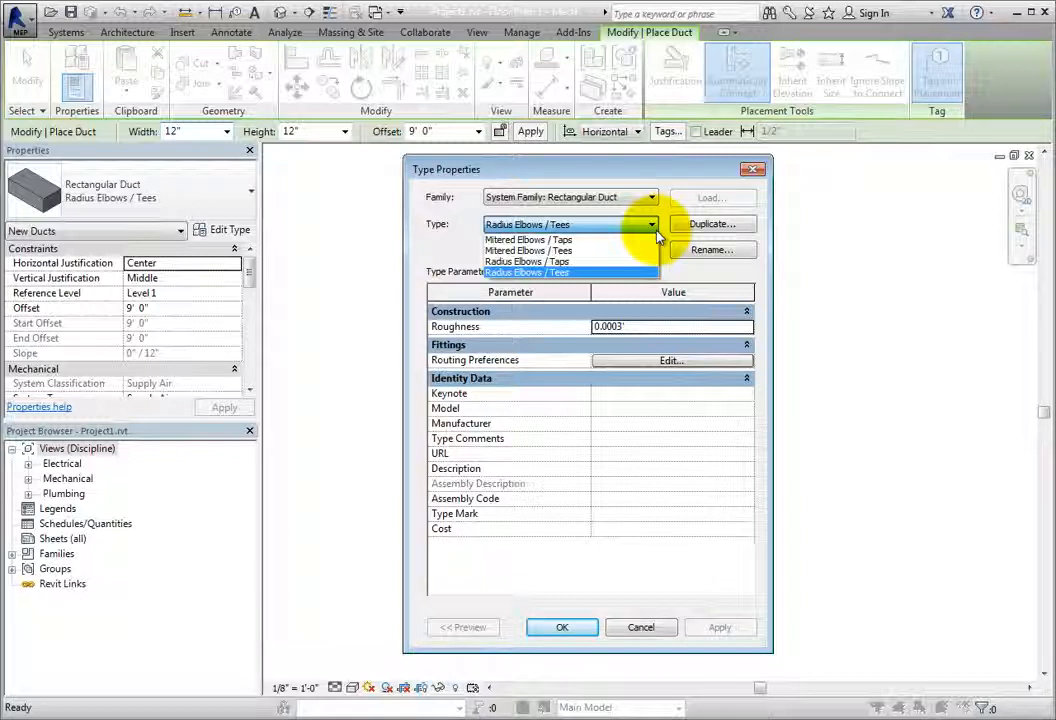
pyautogui.click(652, 227)
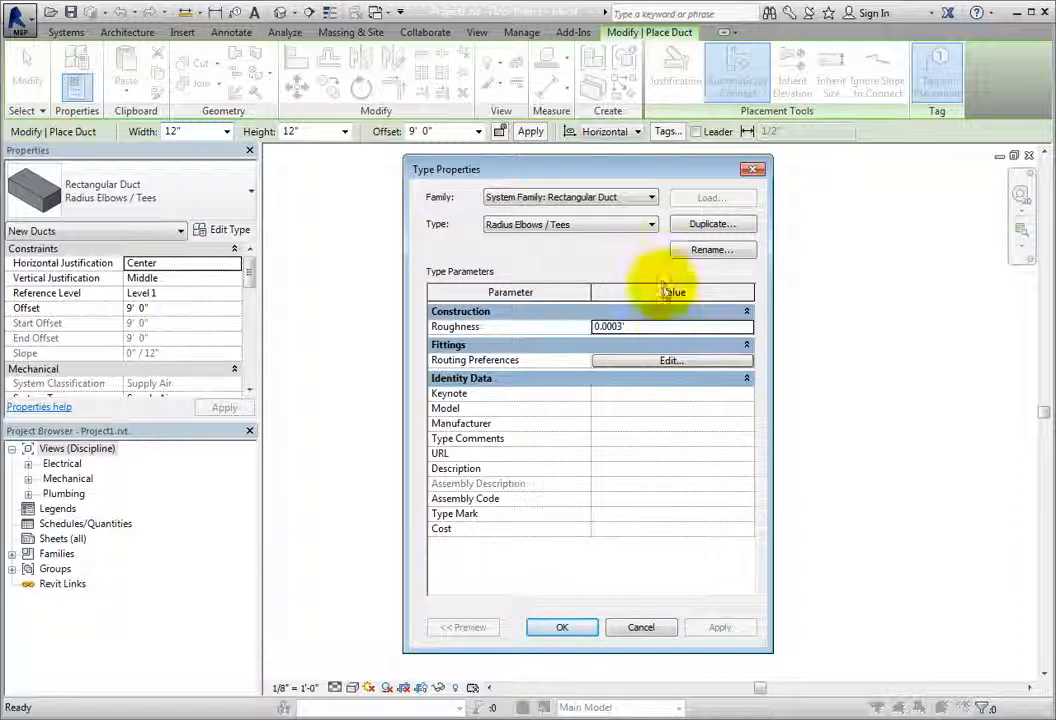
# Examine the duct type's routing preferences and roughness value, leaving both dialogs without saving changes.
pyautogui.click(678, 364)
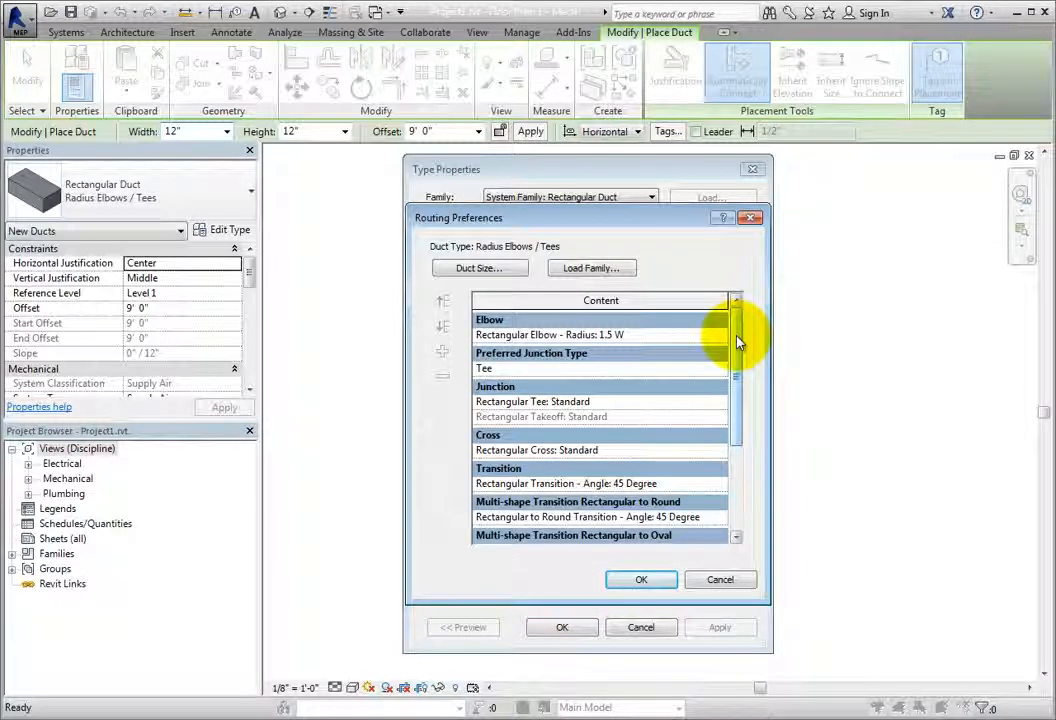
pyautogui.moveTo(737, 343)
pyautogui.mouseDown()
pyautogui.moveTo(738, 431)
pyautogui.moveTo(740, 327)
pyautogui.mouseUp()
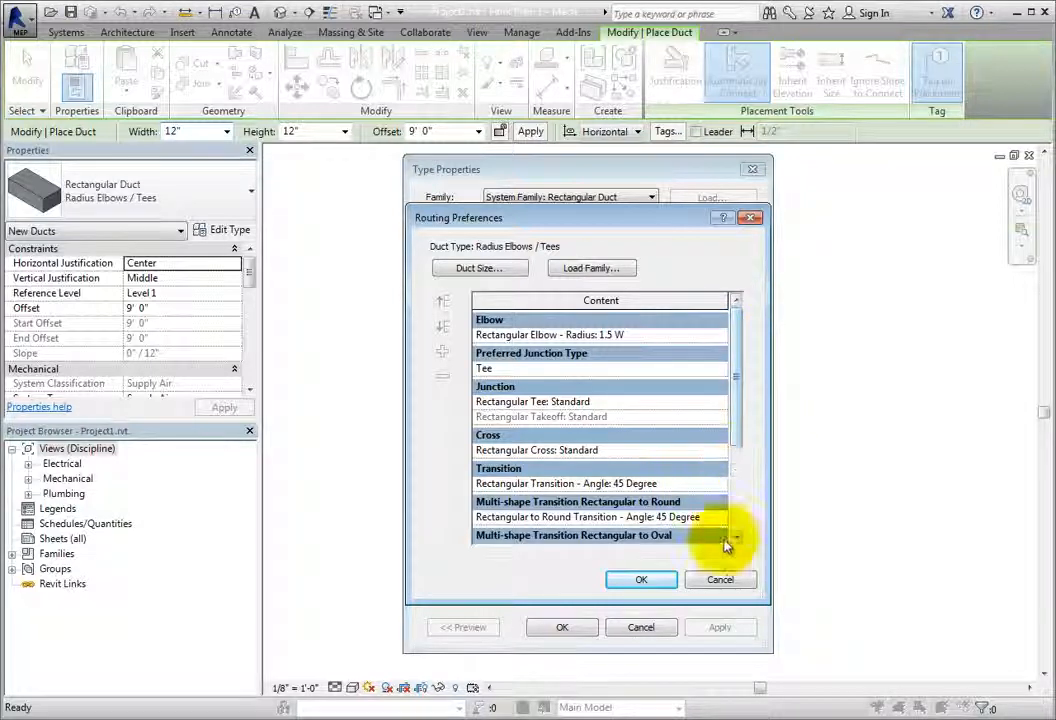
pyautogui.click(726, 582)
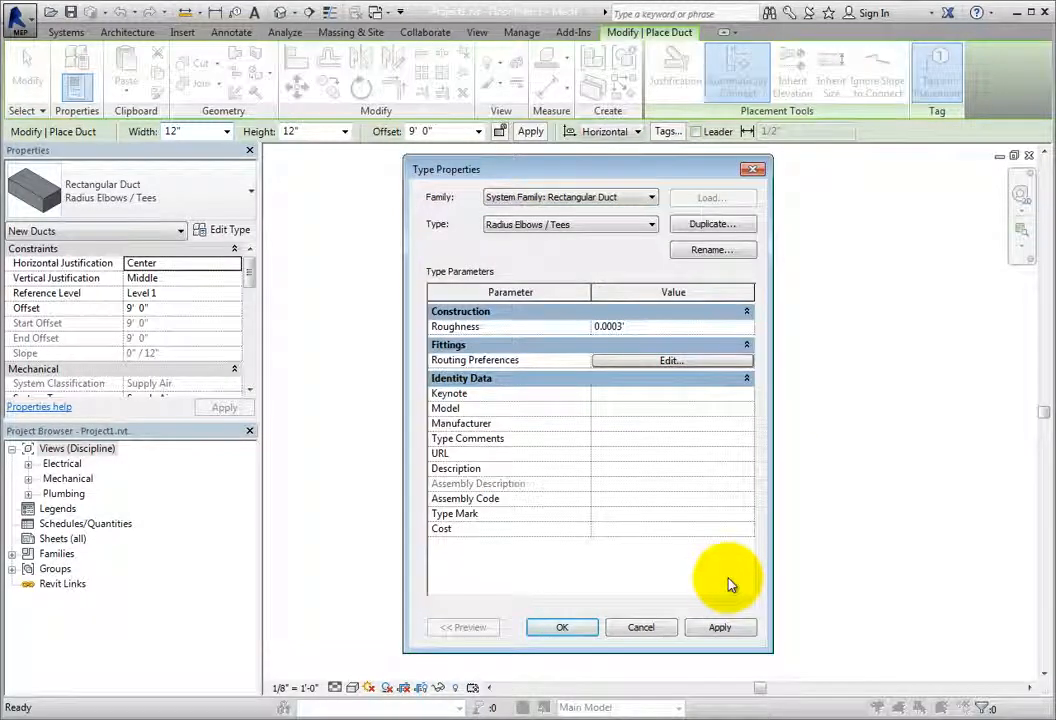
pyautogui.click(680, 327)
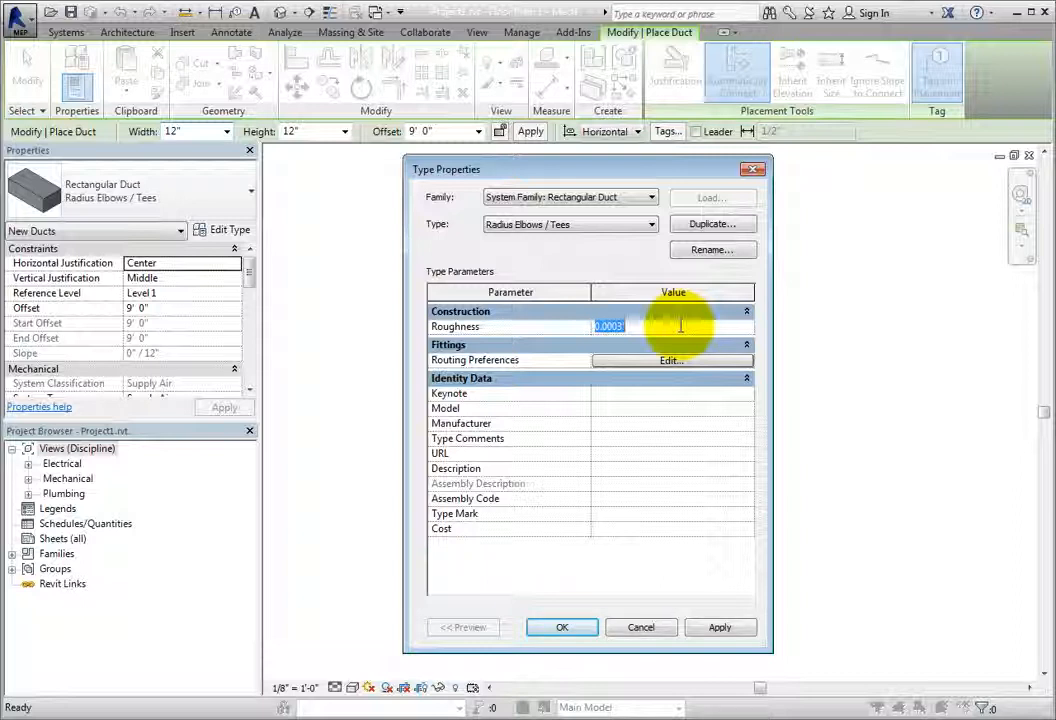
pyautogui.click(643, 628)
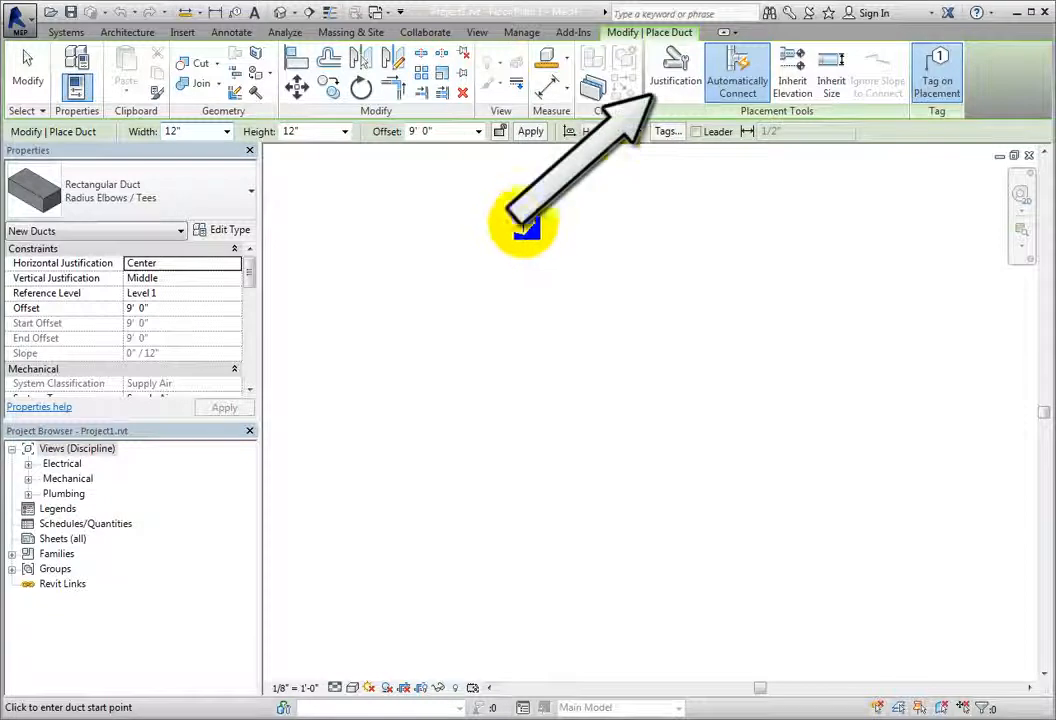
# Examine the duct's horizontal justification, horizontal offset and vertical justification options, closing the justification settings without saving changes.
pyautogui.click(661, 99)
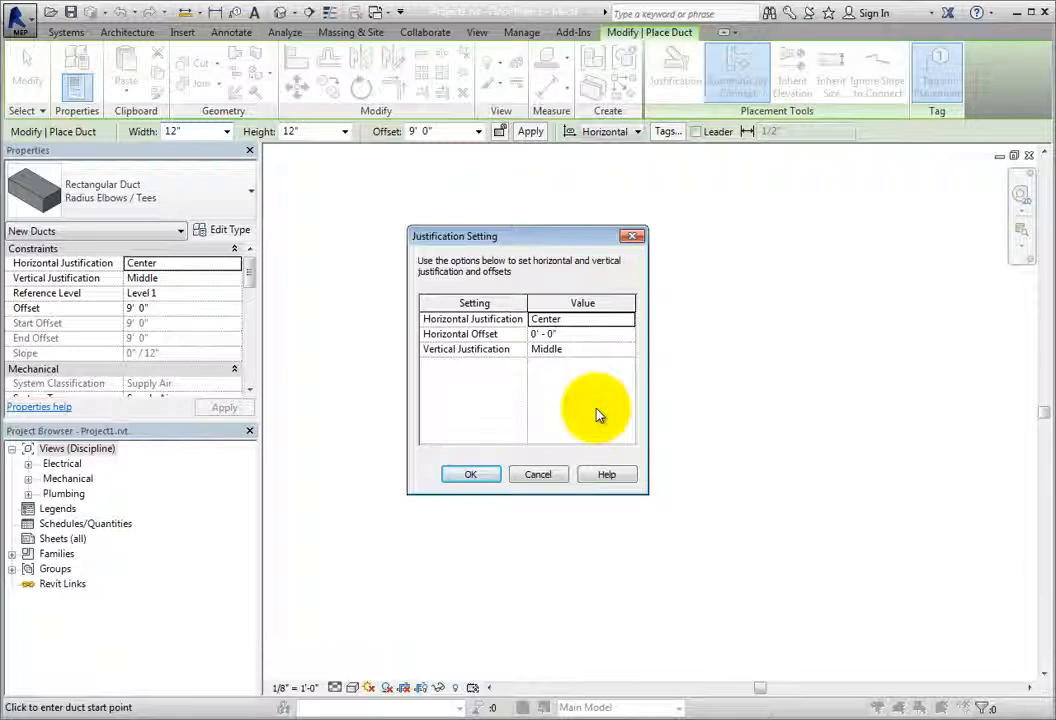
pyautogui.click(590, 320)
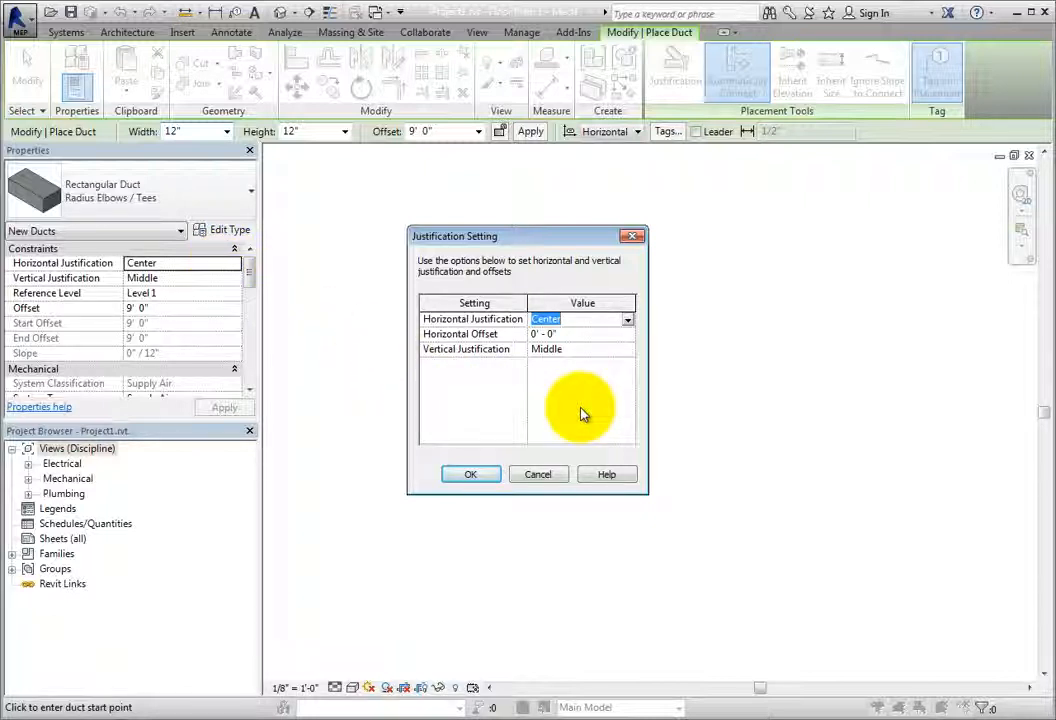
pyautogui.click(611, 336)
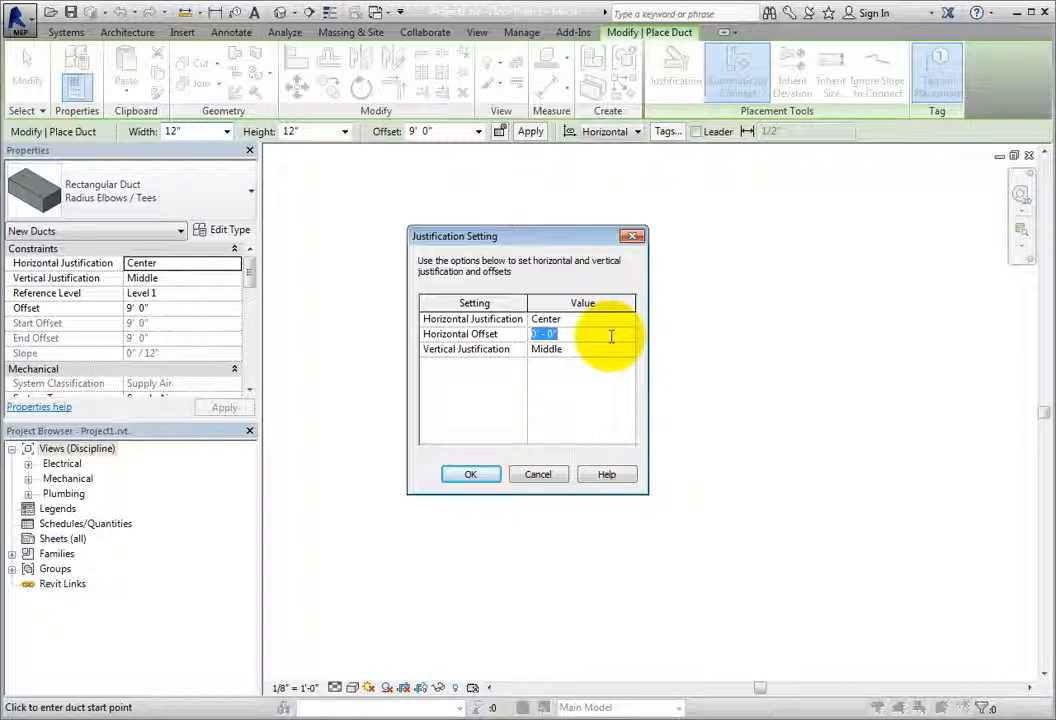
pyautogui.click(618, 319)
pyautogui.click(626, 320)
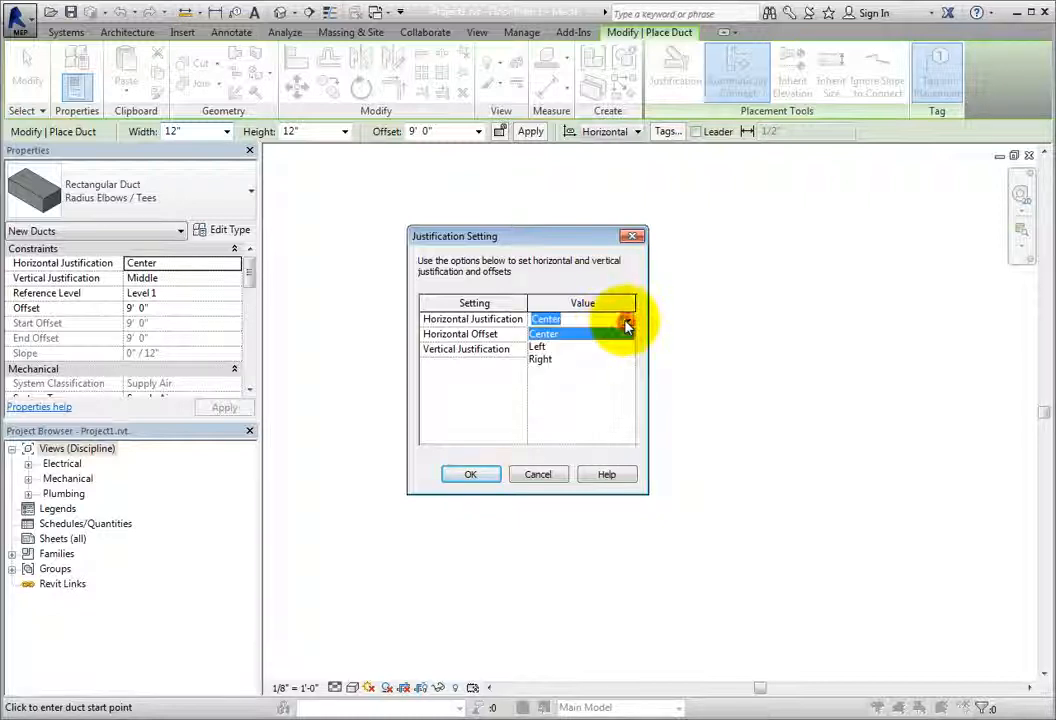
pyautogui.click(626, 320)
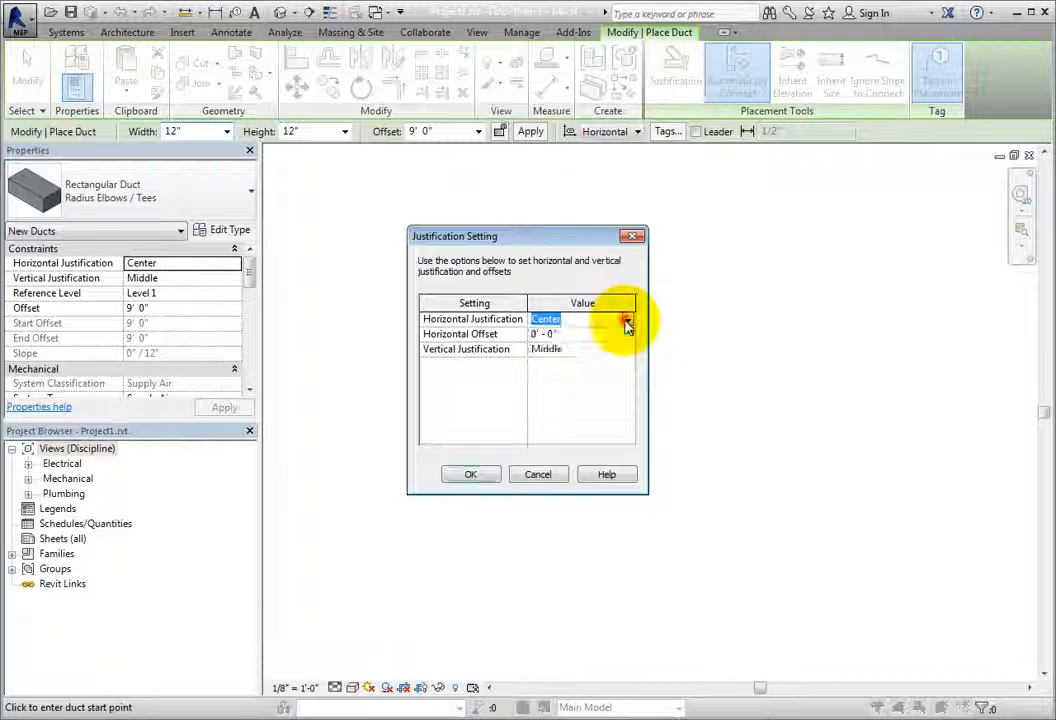
pyautogui.click(608, 349)
pyautogui.click(628, 351)
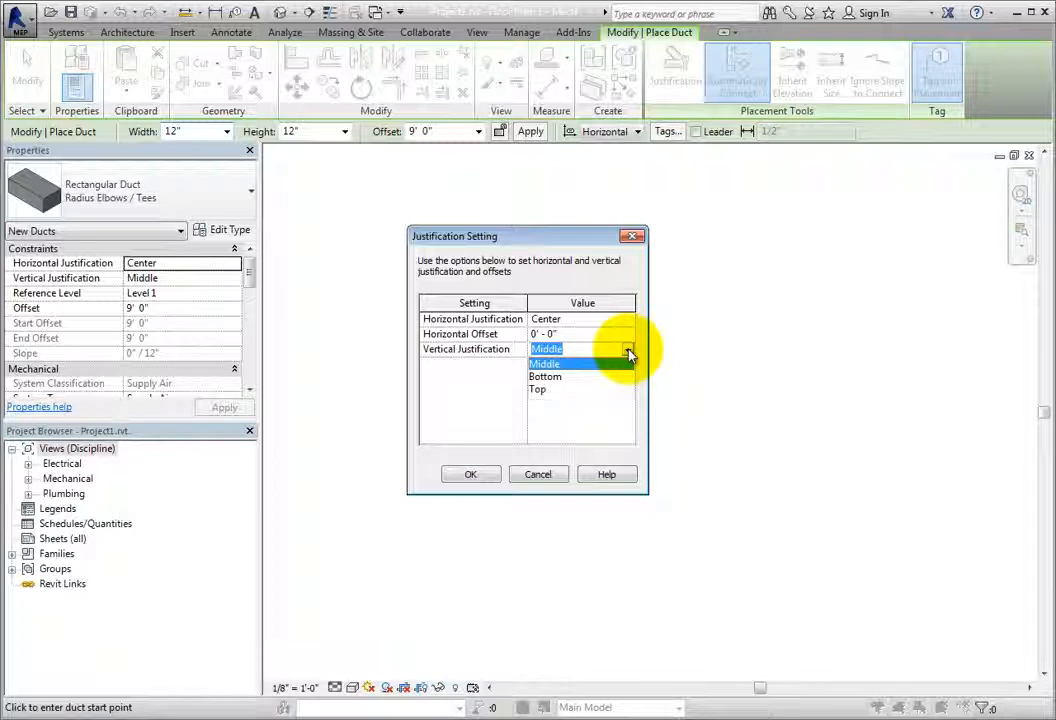
pyautogui.click(629, 354)
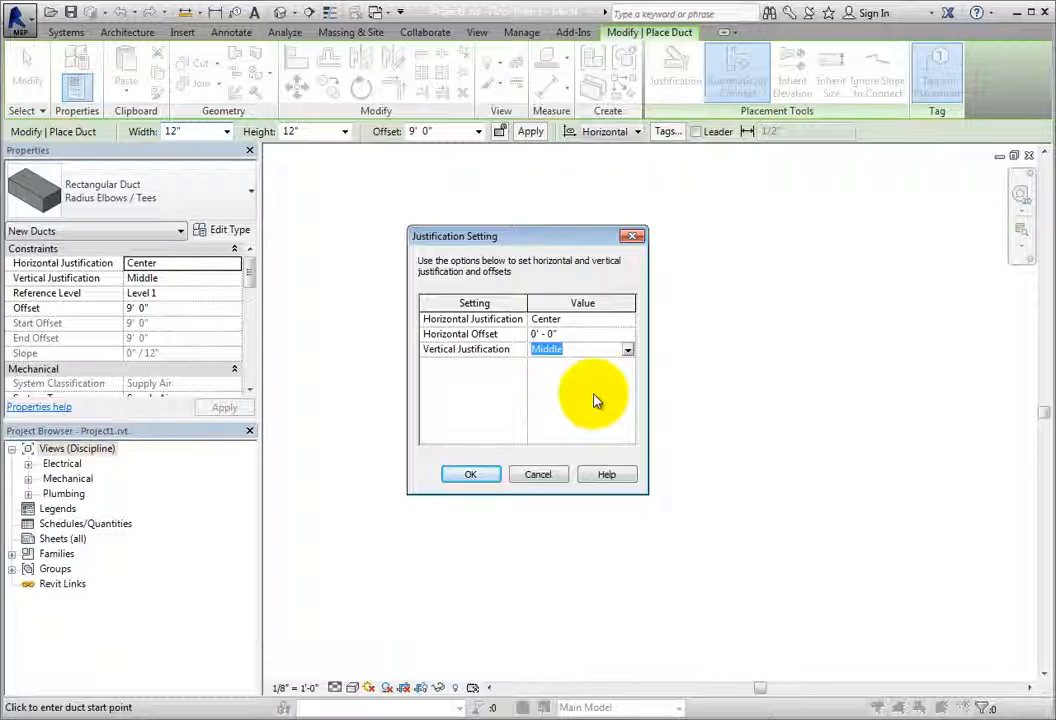
pyautogui.click(557, 478)
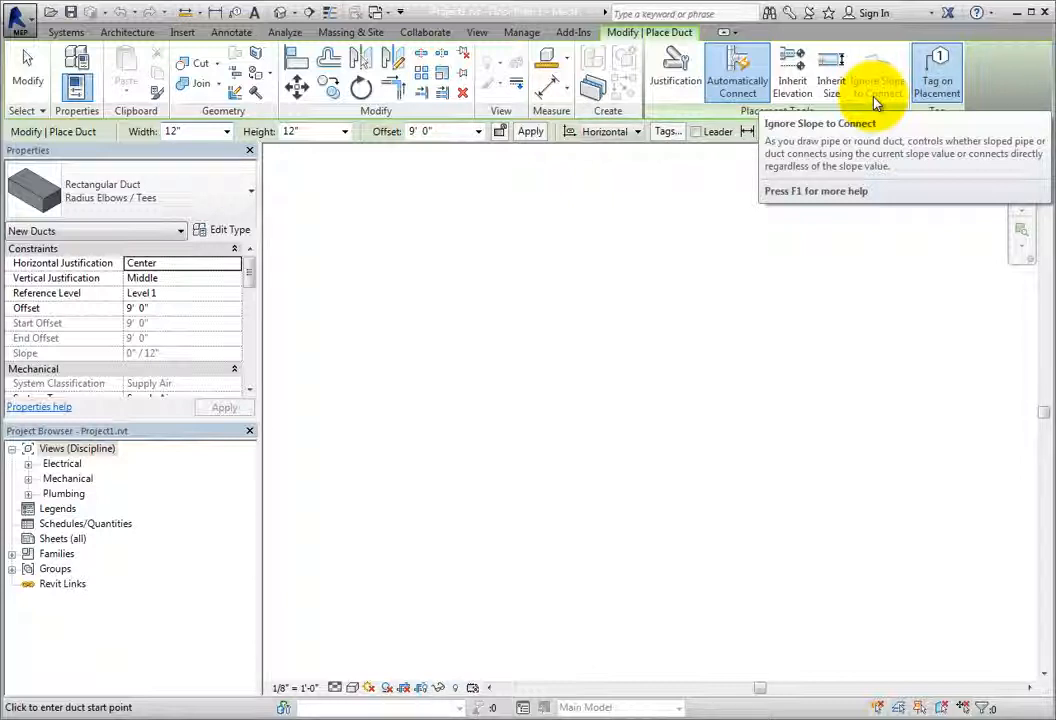
# Switch the duct type to Round Duct Taps.
pyautogui.click(243, 197)
pyautogui.click(165, 547)
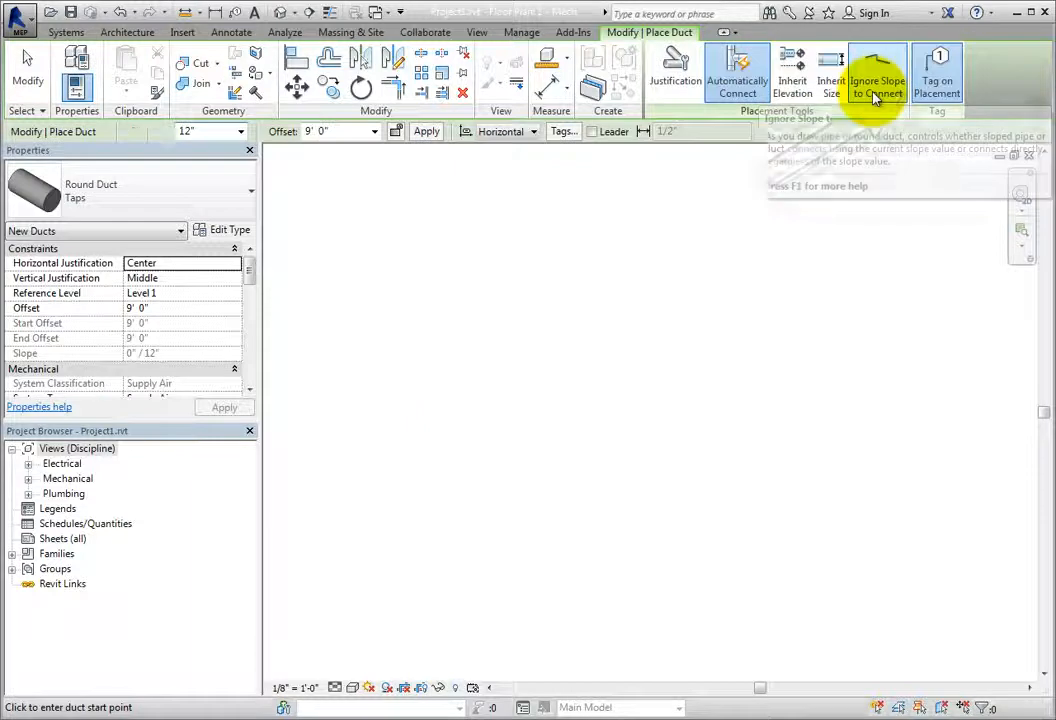
# Turn Tag on Placement off and back on for the duct being placed.
pyautogui.click(962, 97)
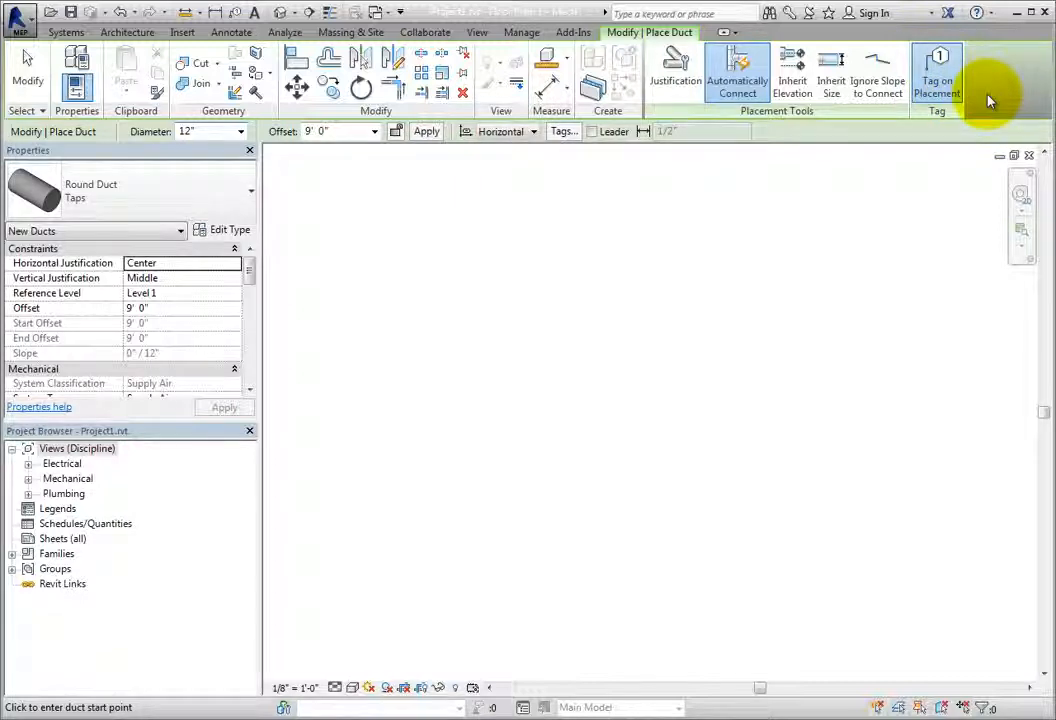
pyautogui.click(950, 97)
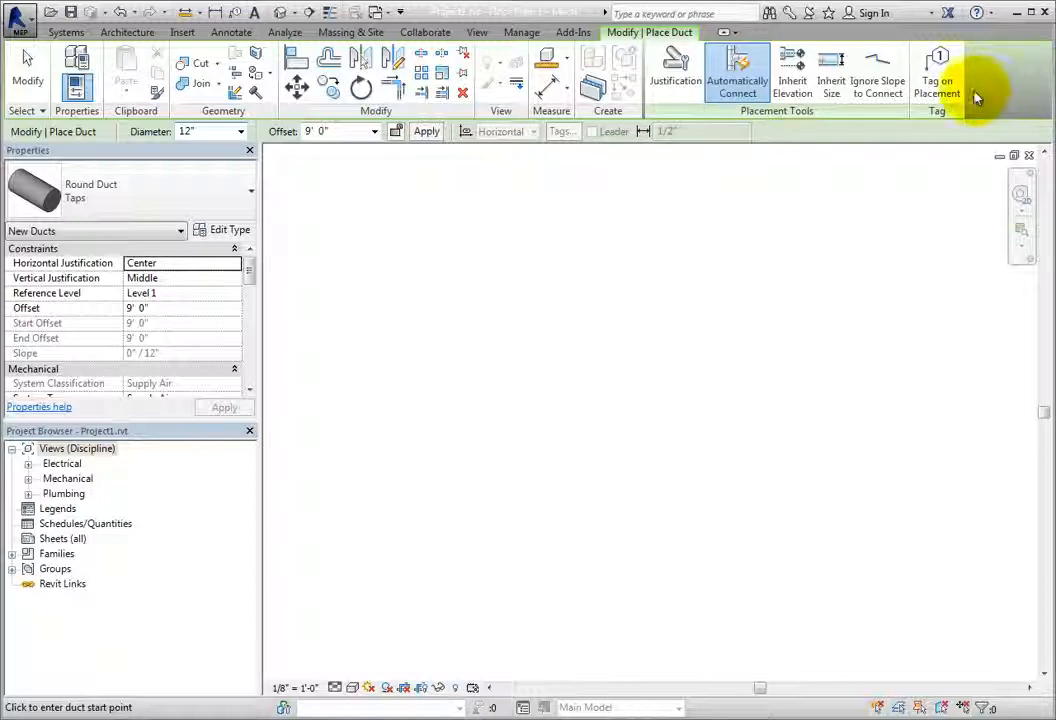
pyautogui.click(947, 92)
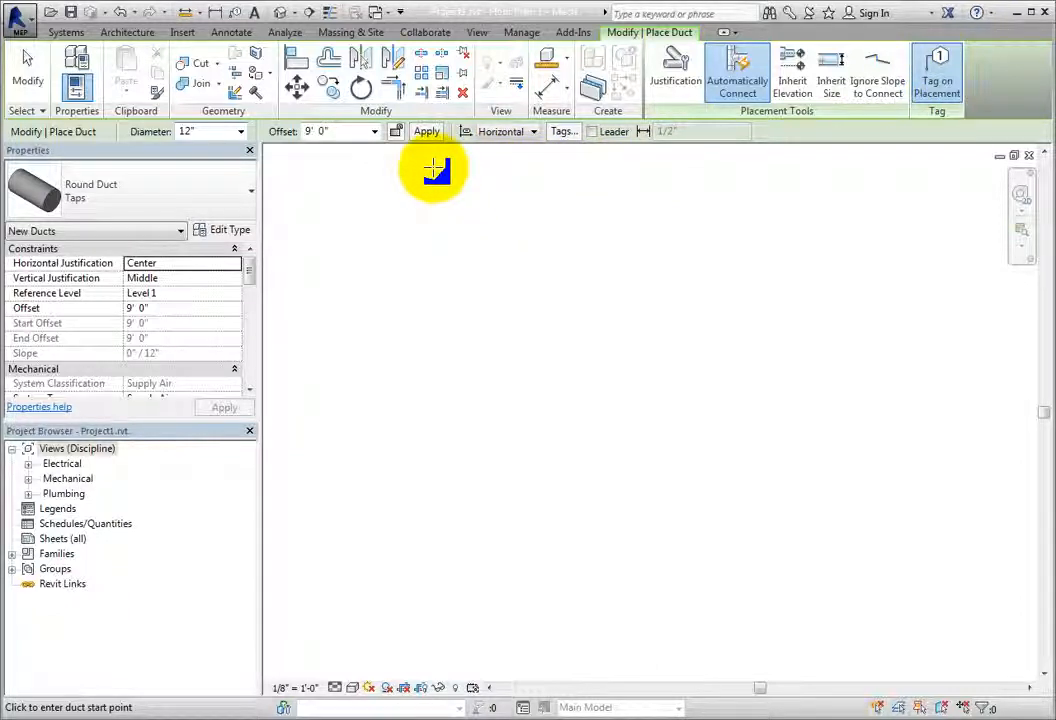
# Review the tag orientation options and the loaded tags available for Ducts/Duct Placeholders, without saving changes.
pyautogui.click(518, 136)
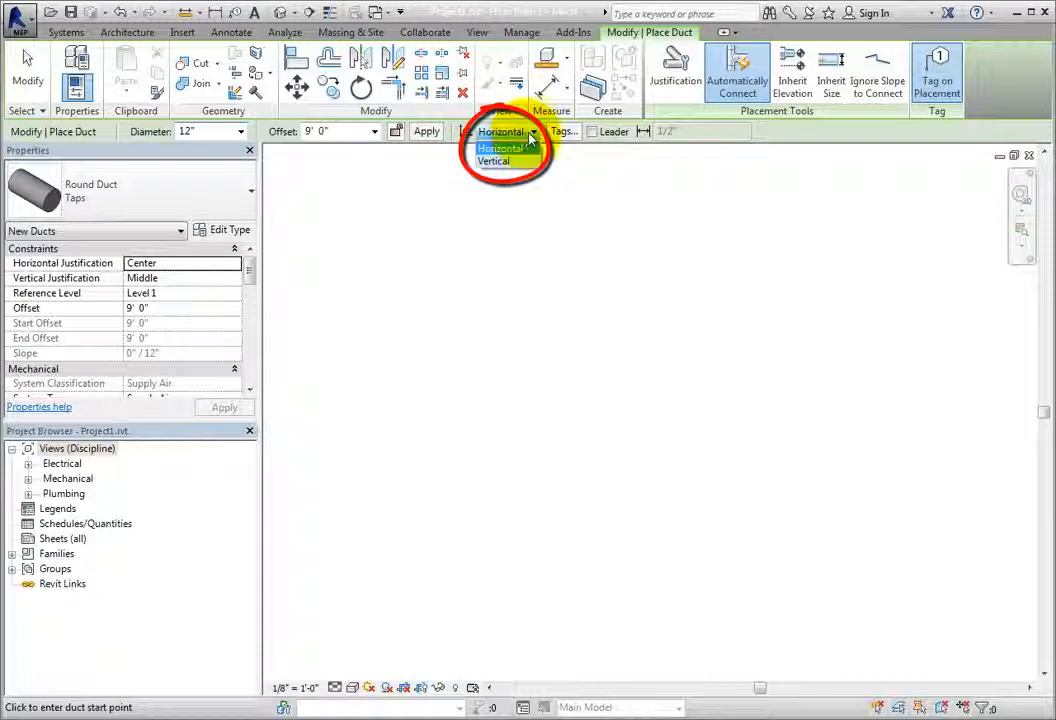
pyautogui.click(532, 136)
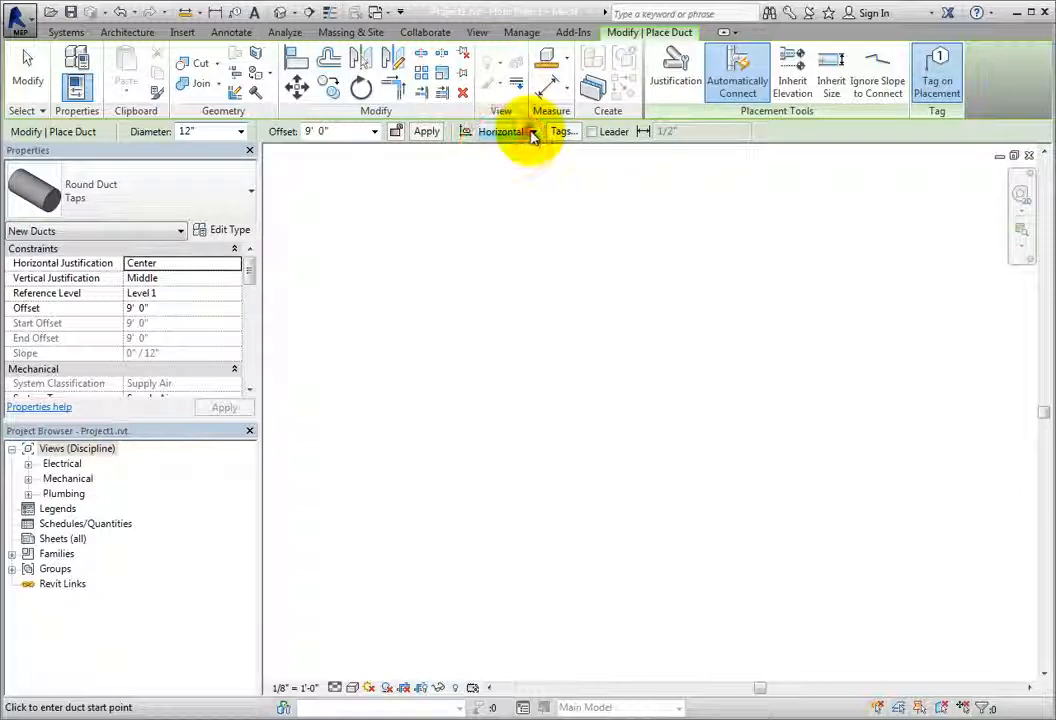
pyautogui.click(562, 135)
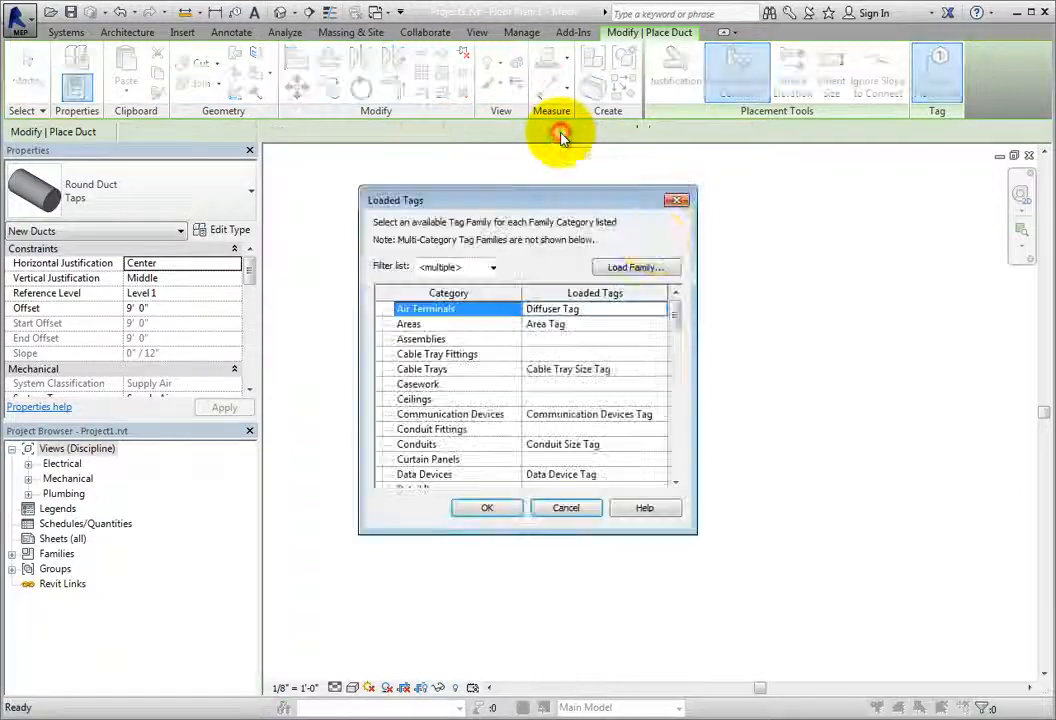
pyautogui.moveTo(676, 316); pyautogui.dragTo(673, 343)
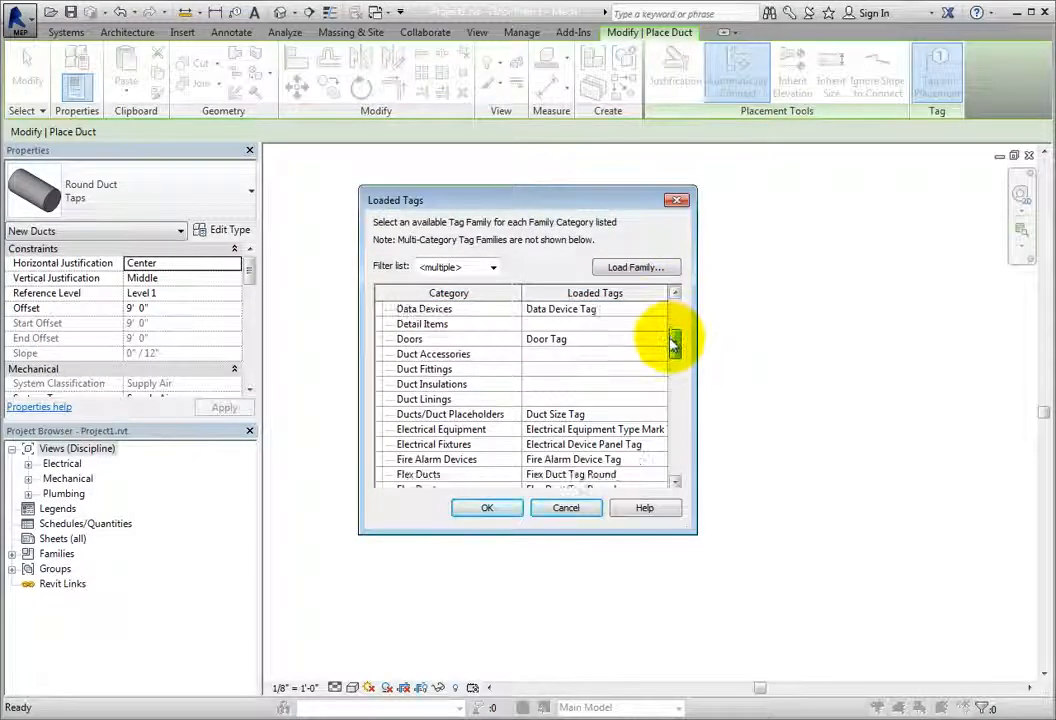
pyautogui.click(630, 415)
pyautogui.click(660, 414)
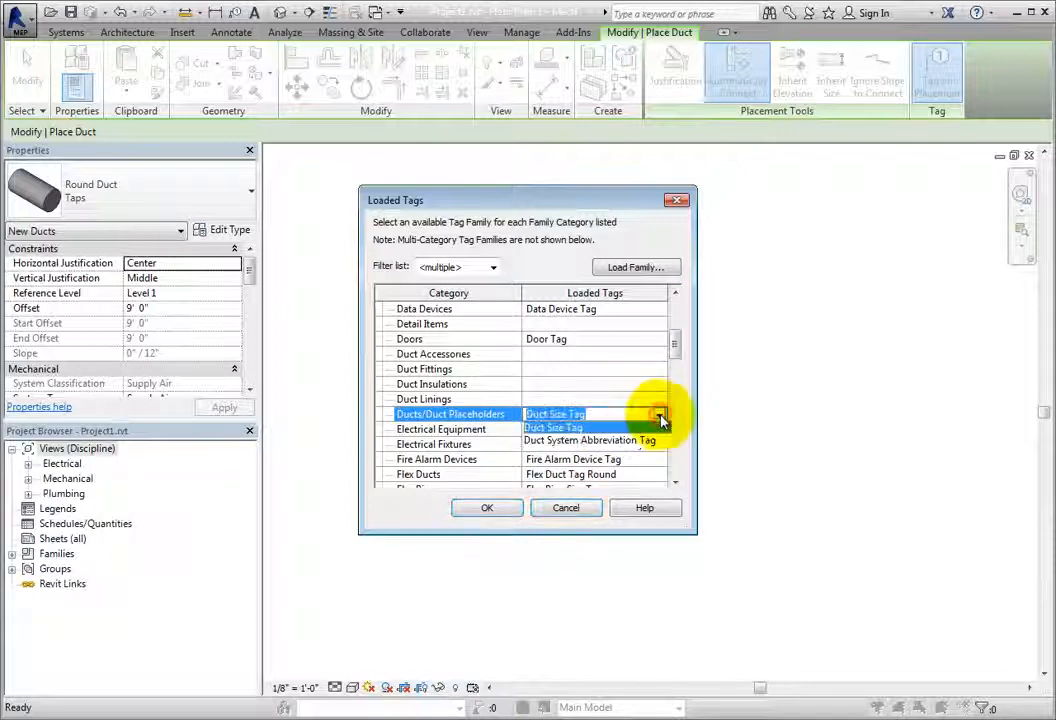
pyautogui.click(660, 418)
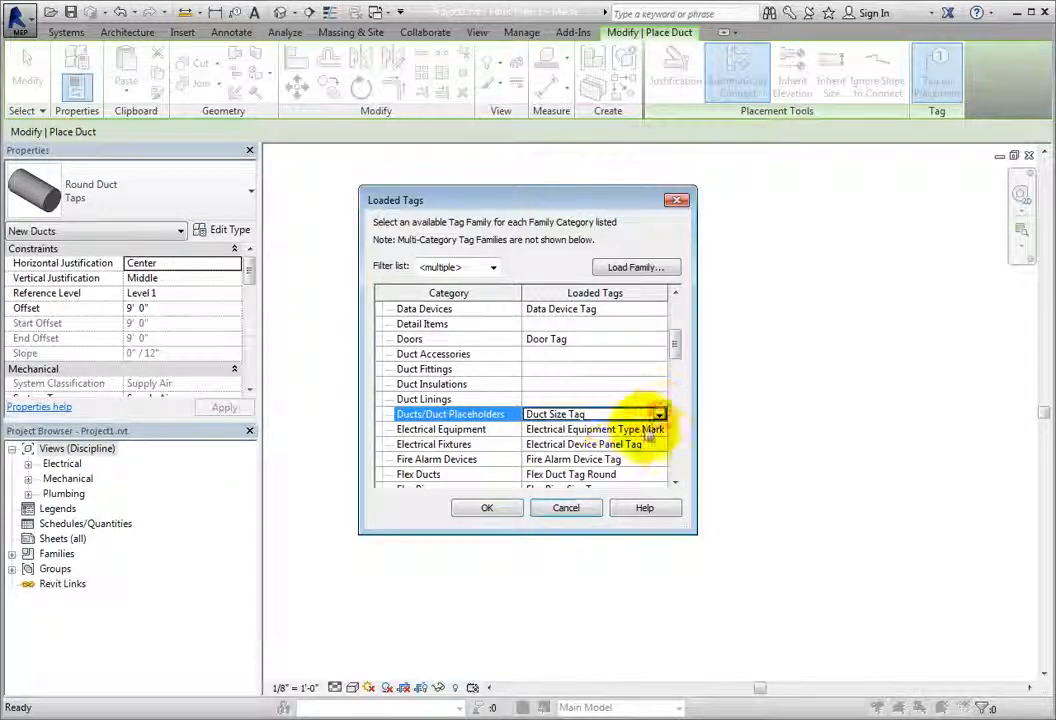
pyautogui.click(583, 508)
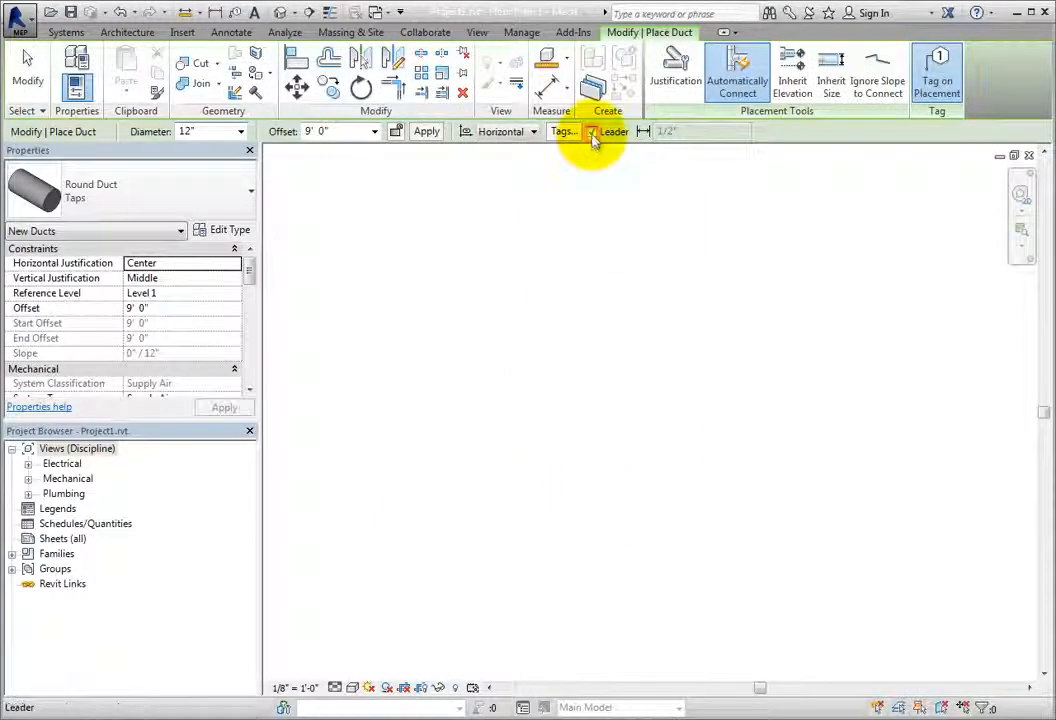
# Turn on the leader for the duct tag and open its length for editing.
pyautogui.click(592, 131)
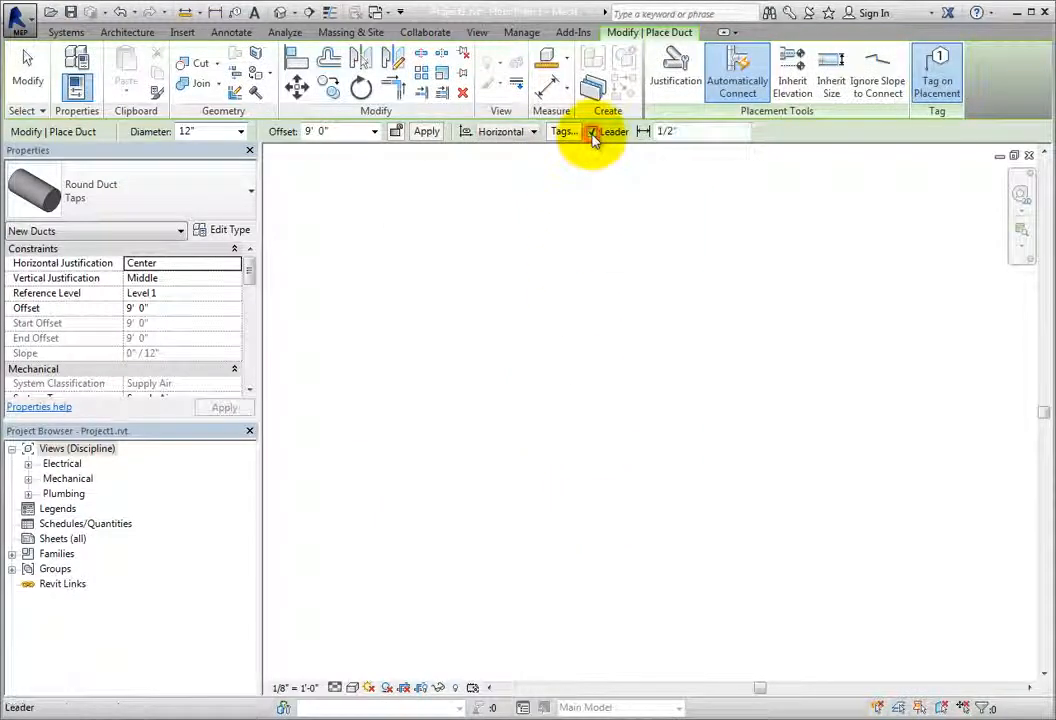
pyautogui.click(662, 131)
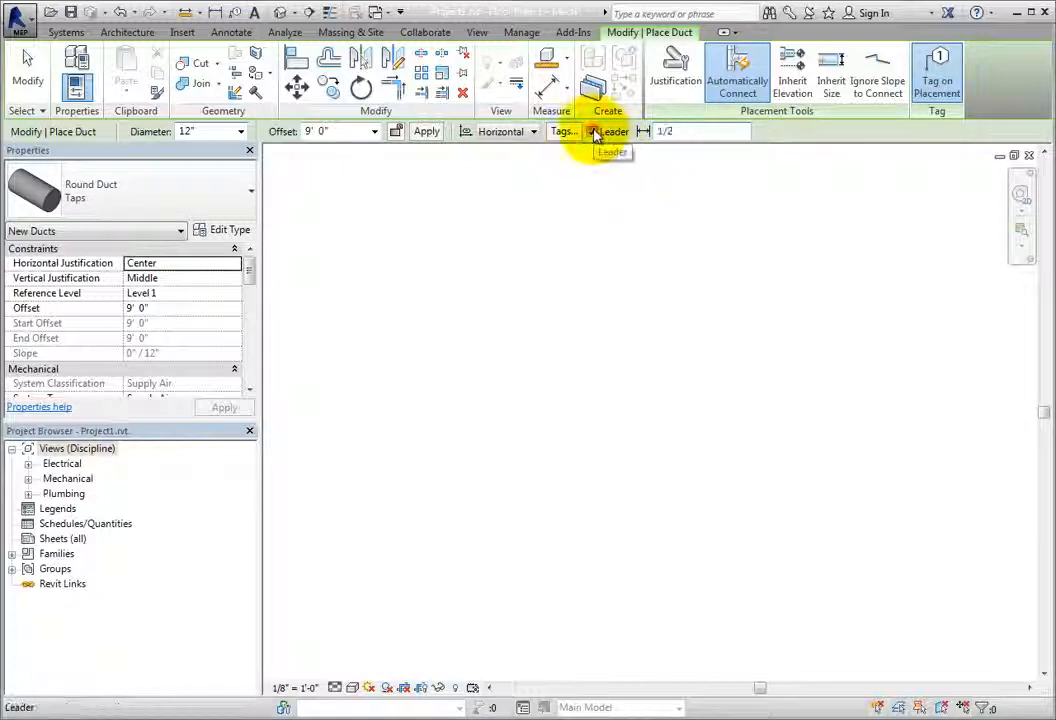
# Turn off the duct tag's leader and switch the duct type to Rectangular Duct Mitered Elbows / Taps.
pyautogui.click(592, 131)
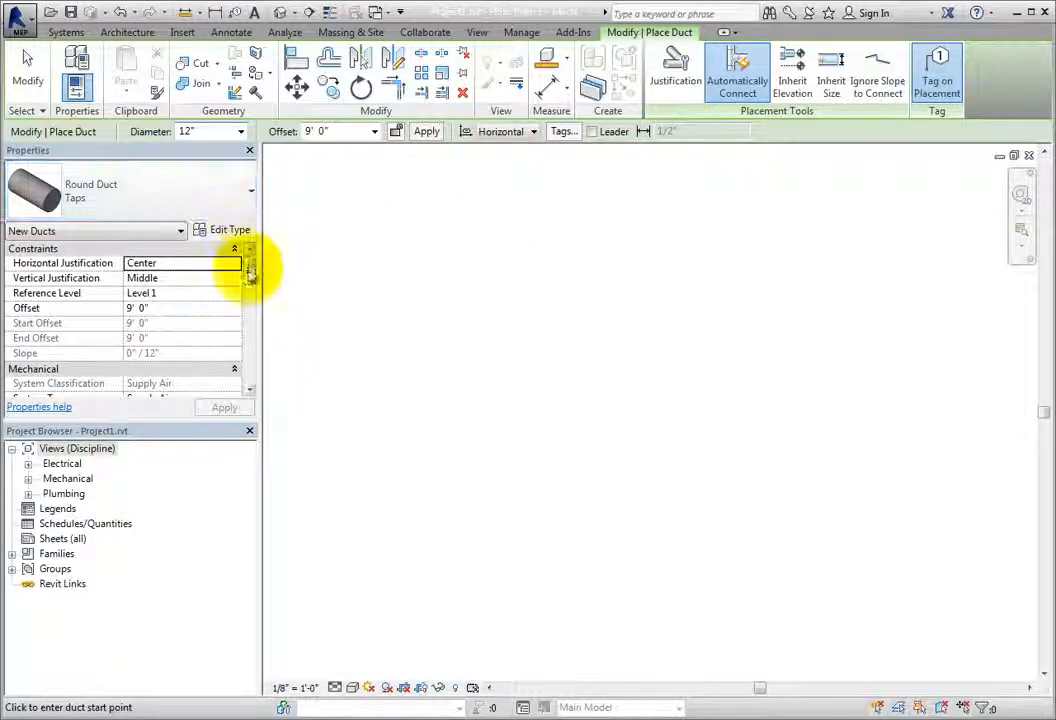
pyautogui.click(236, 200)
pyautogui.click(191, 403)
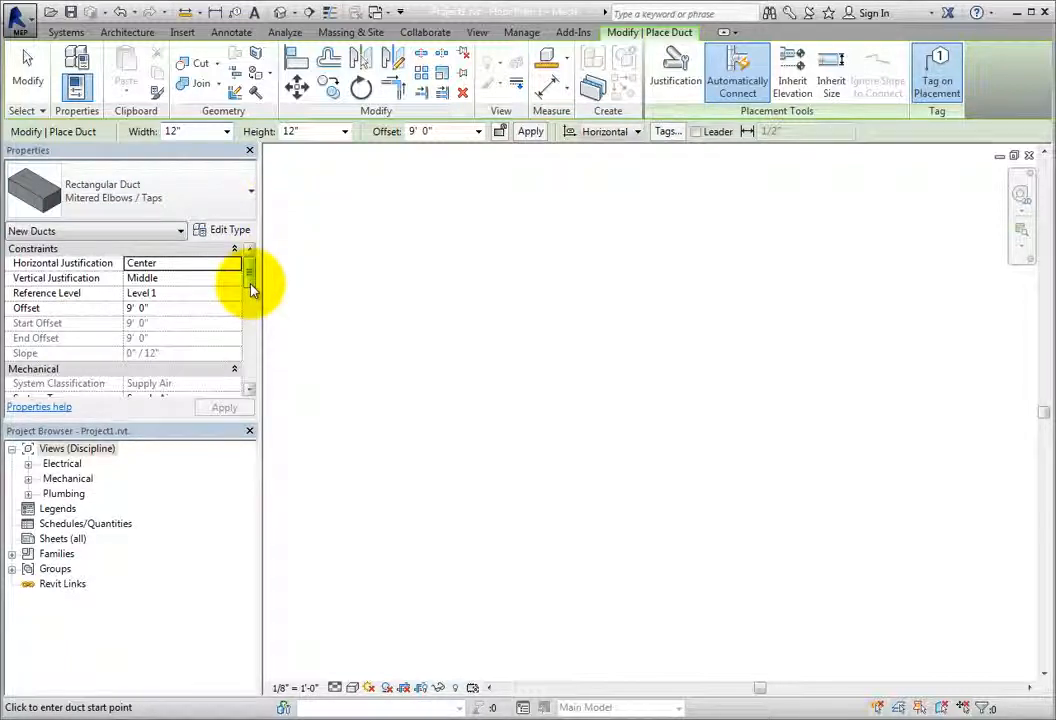
pyautogui.click(197, 293)
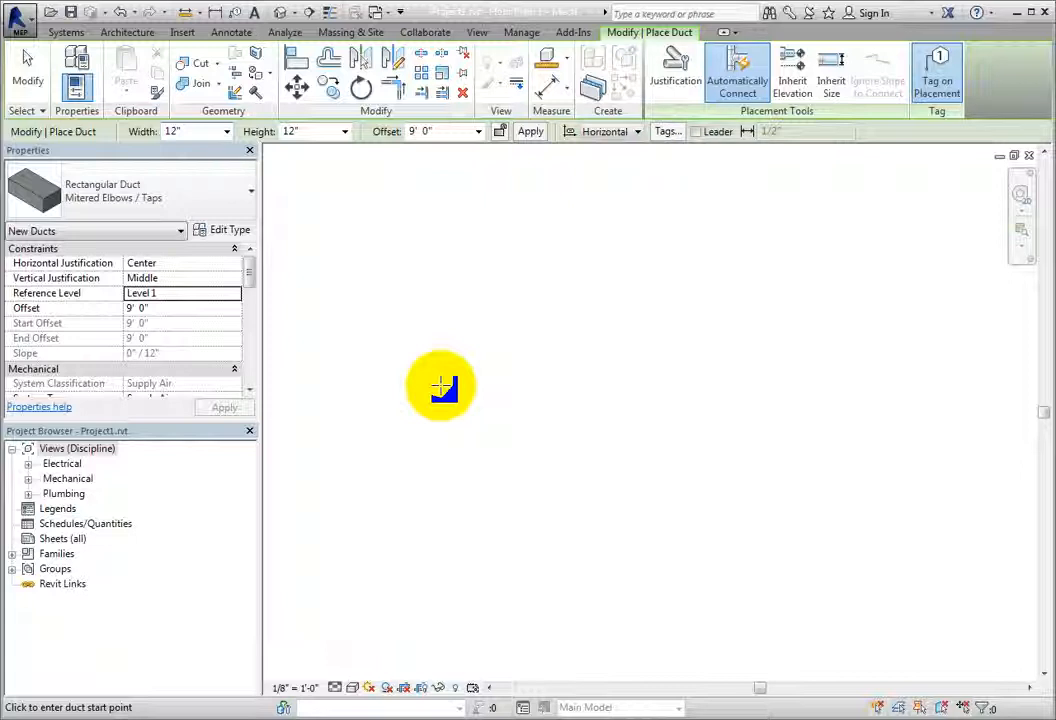
# Draw a horizontal 12"x12" rectangular duct 30 feet long at a 9' 0" offset in the empty floor plan.
pyautogui.click(441, 386)
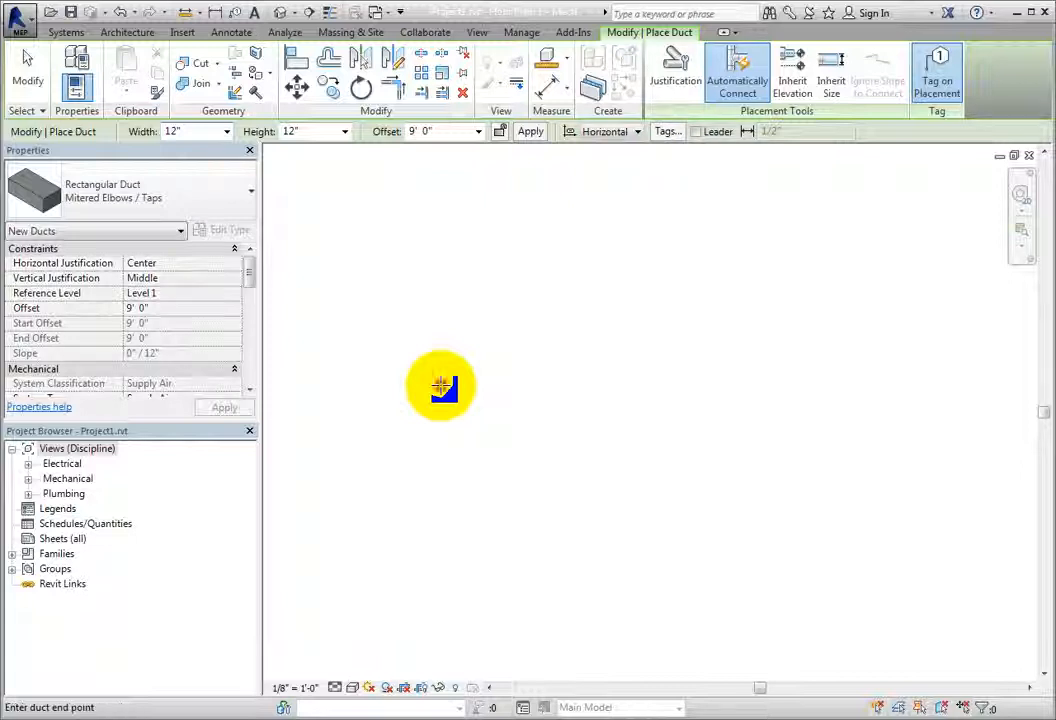
pyautogui.scroll(5, 478, 387)
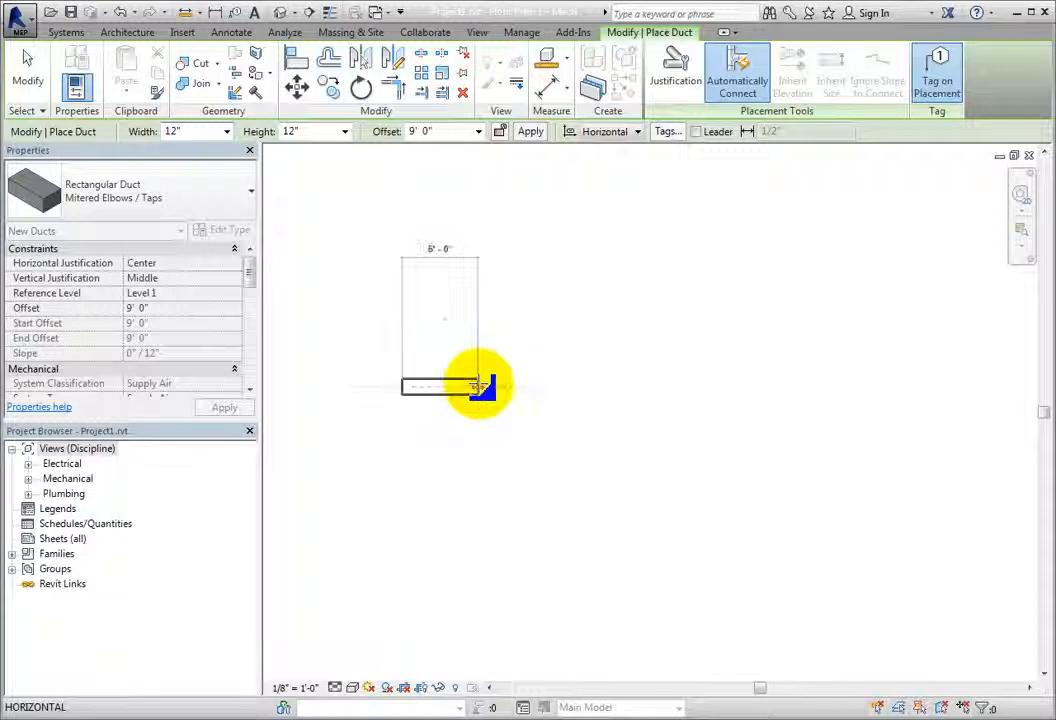
pyautogui.moveTo(481, 388); pyautogui.dragTo(484, 454, button='middle')
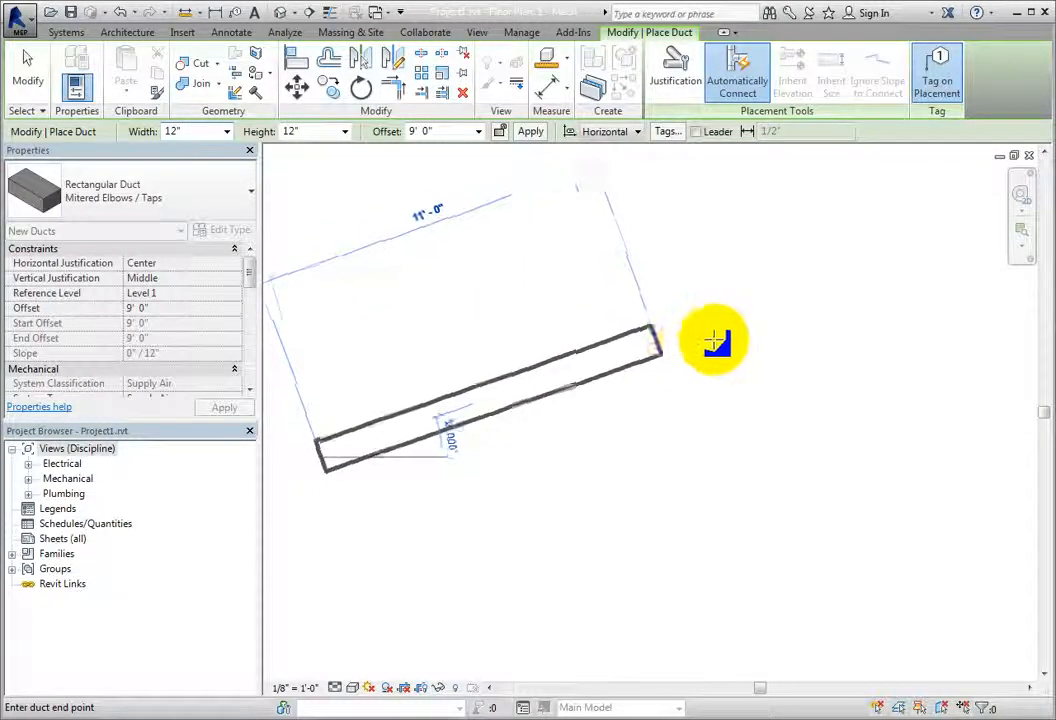
pyautogui.moveTo(772, 362); pyautogui.dragTo(860, 430, button='middle')
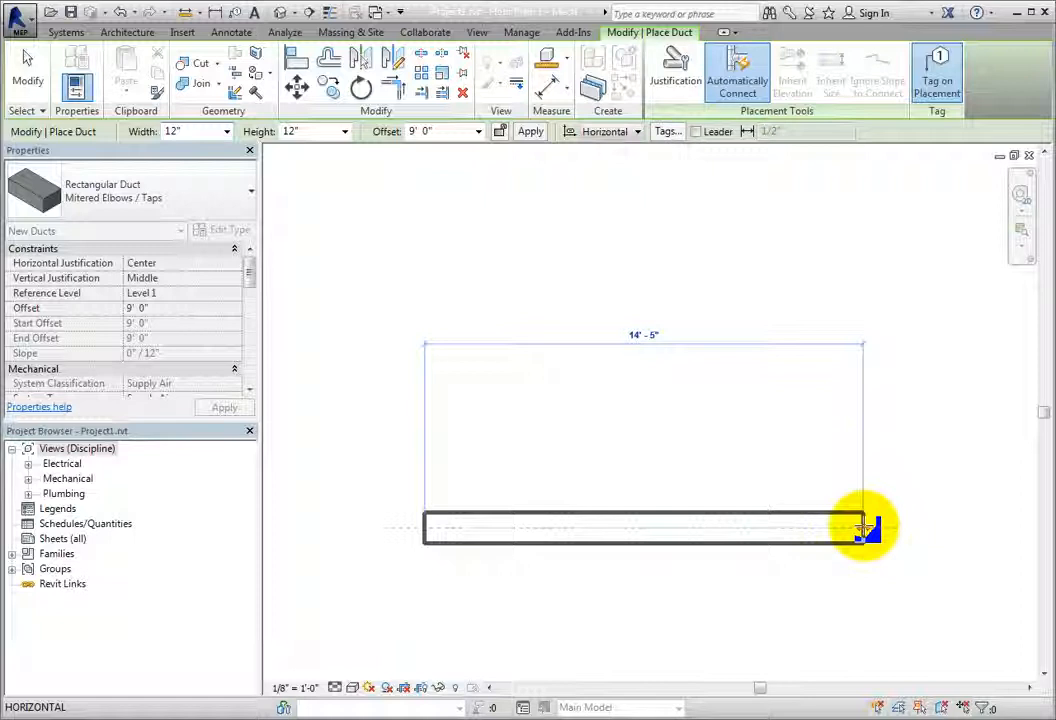
pyautogui.write('30')
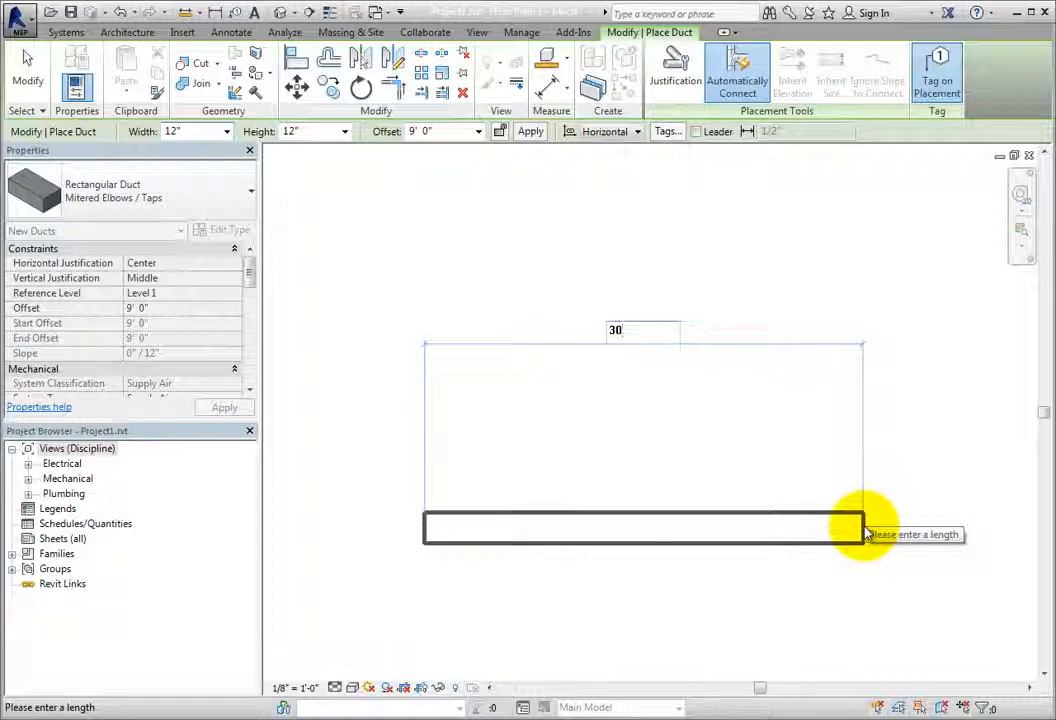
pyautogui.press('Return')
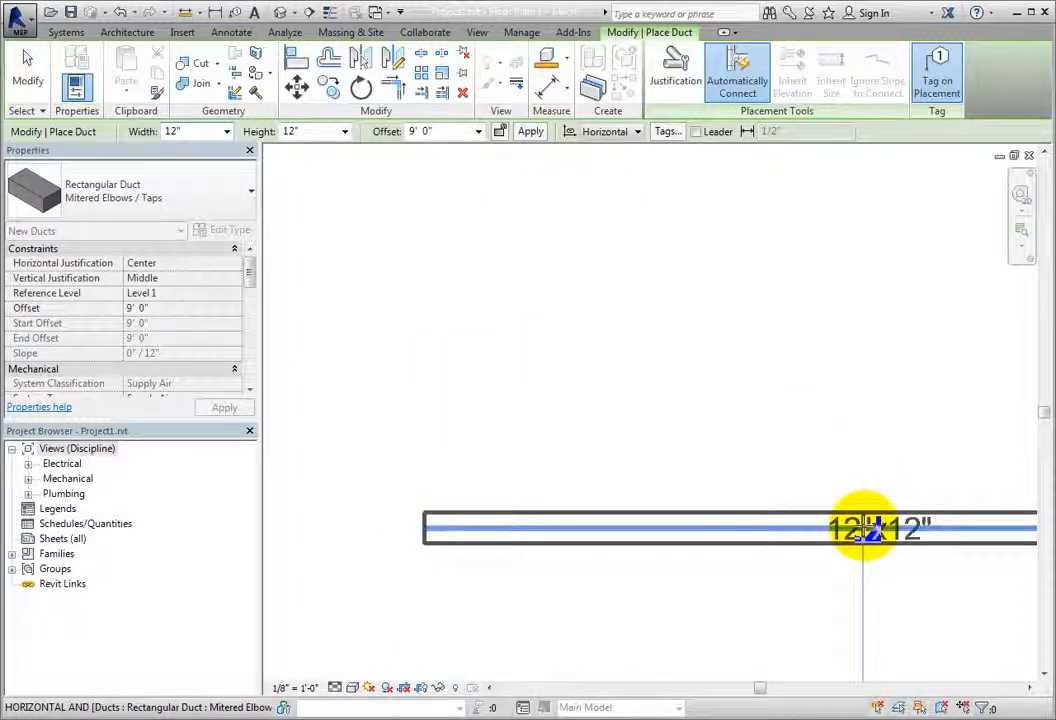
# Continue the run from the duct's right end with a vertical segment about 12 feet downward, and end the Duct command.
pyautogui.scroll(-3, 745, 485)
pyautogui.moveTo(683, 460); pyautogui.dragTo(566, 460, button='middle')
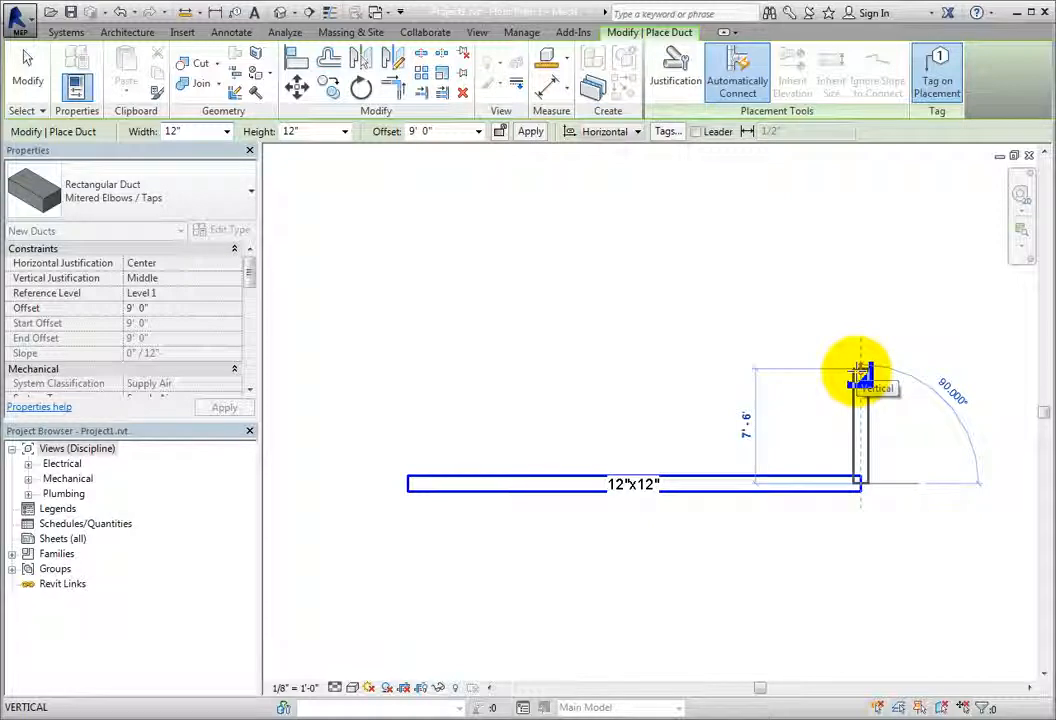
pyautogui.moveTo(853, 570); pyautogui.dragTo(830, 474, button='middle')
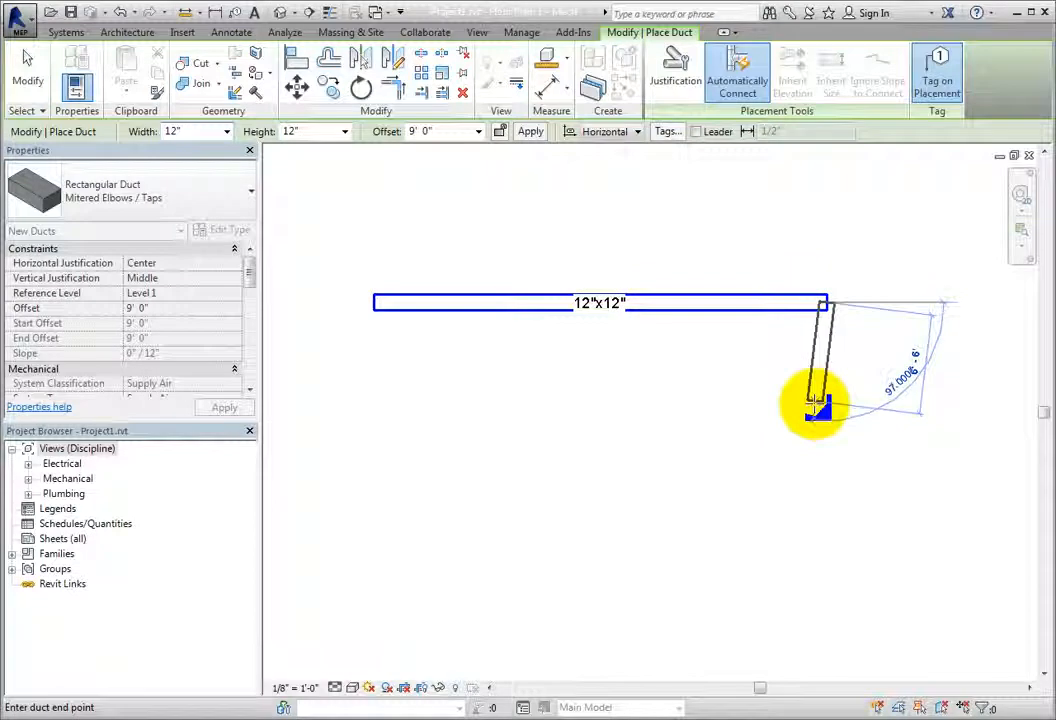
pyautogui.click(829, 495)
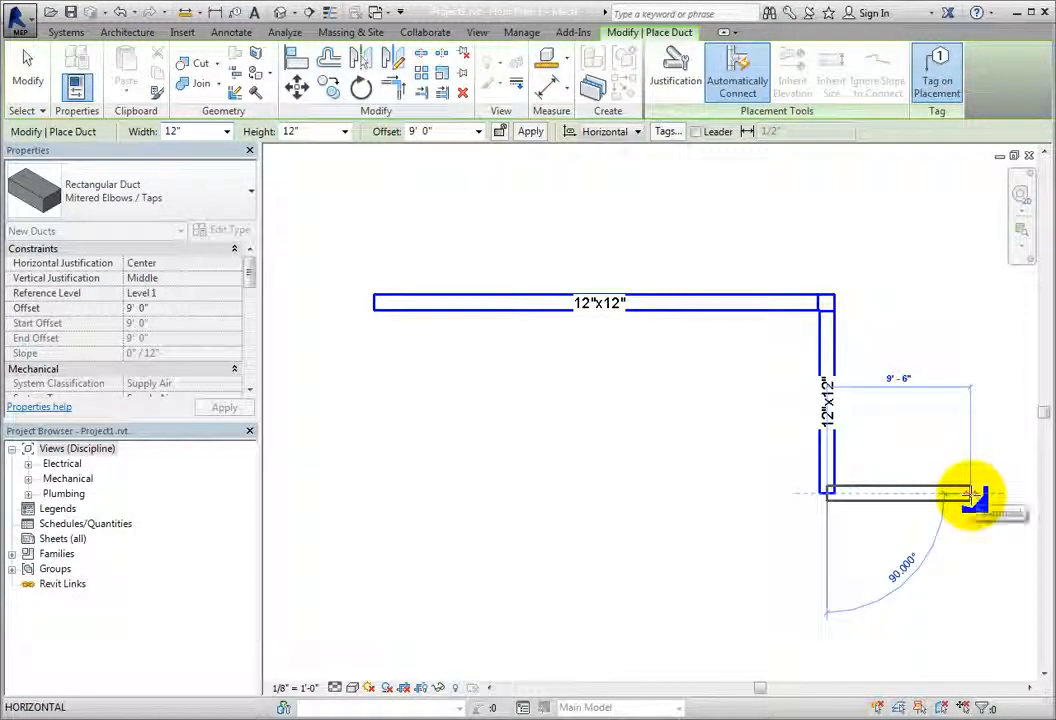
pyautogui.press('Escape')
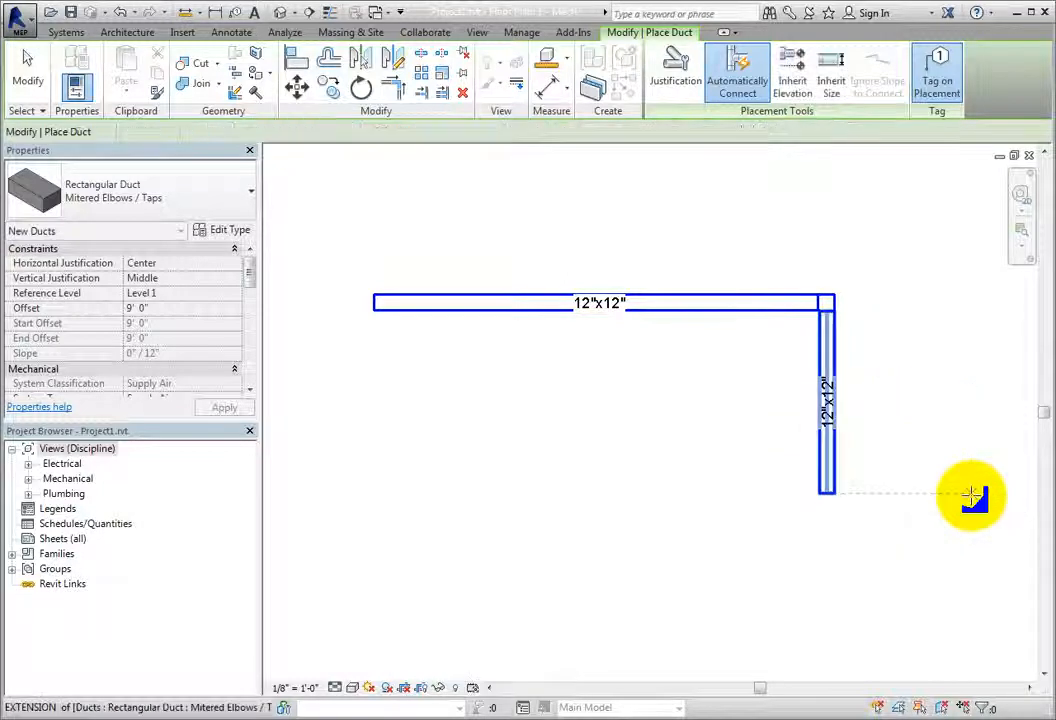
pyautogui.click(373, 585)
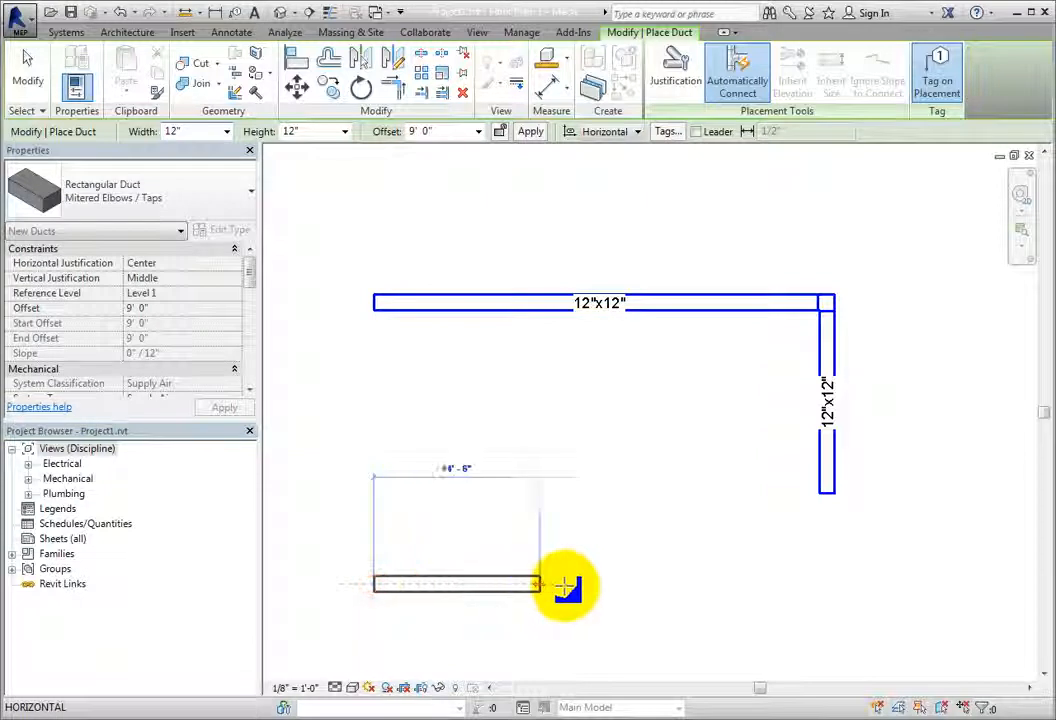
pyautogui.press('Escape')
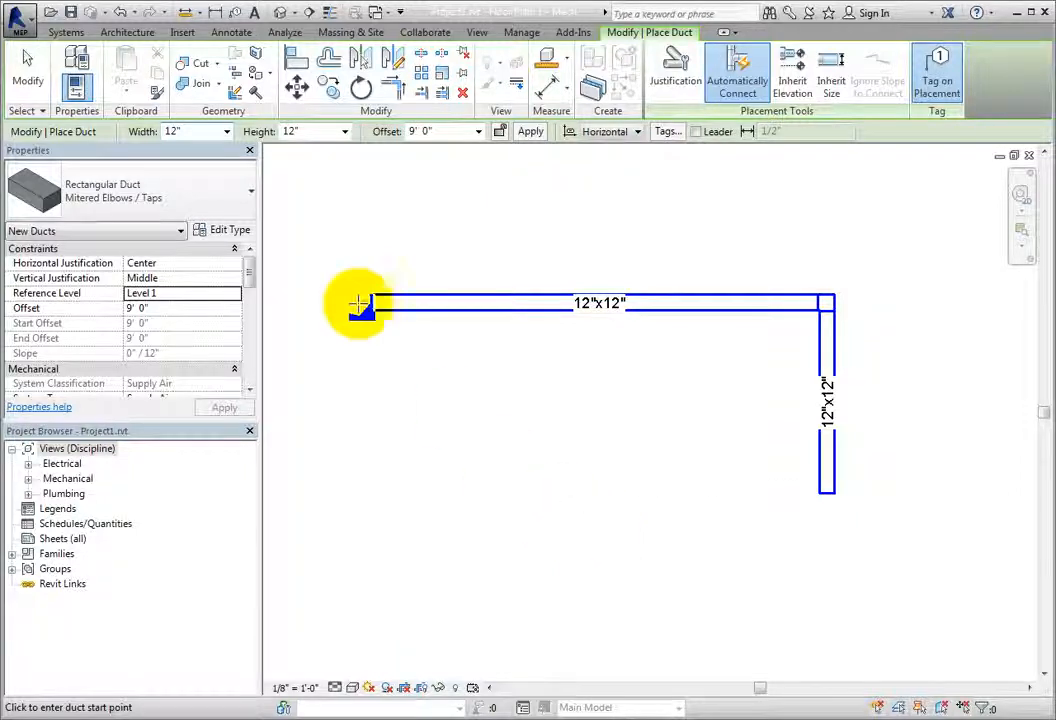
pyautogui.click(33, 88)
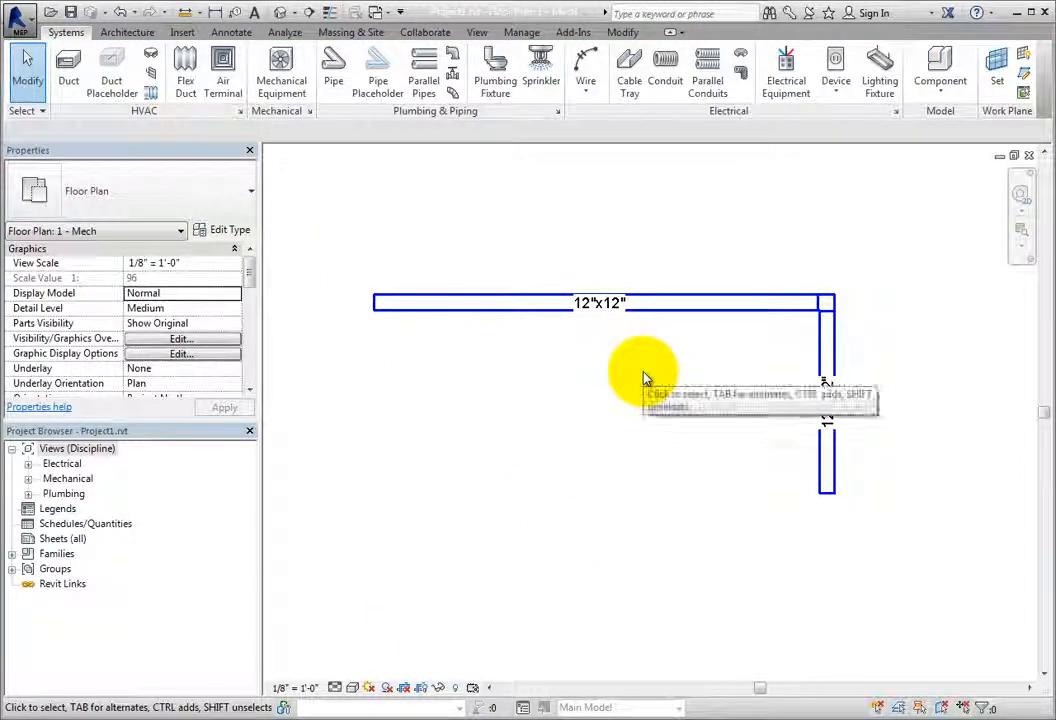
# Select the horizontal duct and review its instance properties, modification tools and Supply Air duct system options.
pyautogui.click(648, 317)
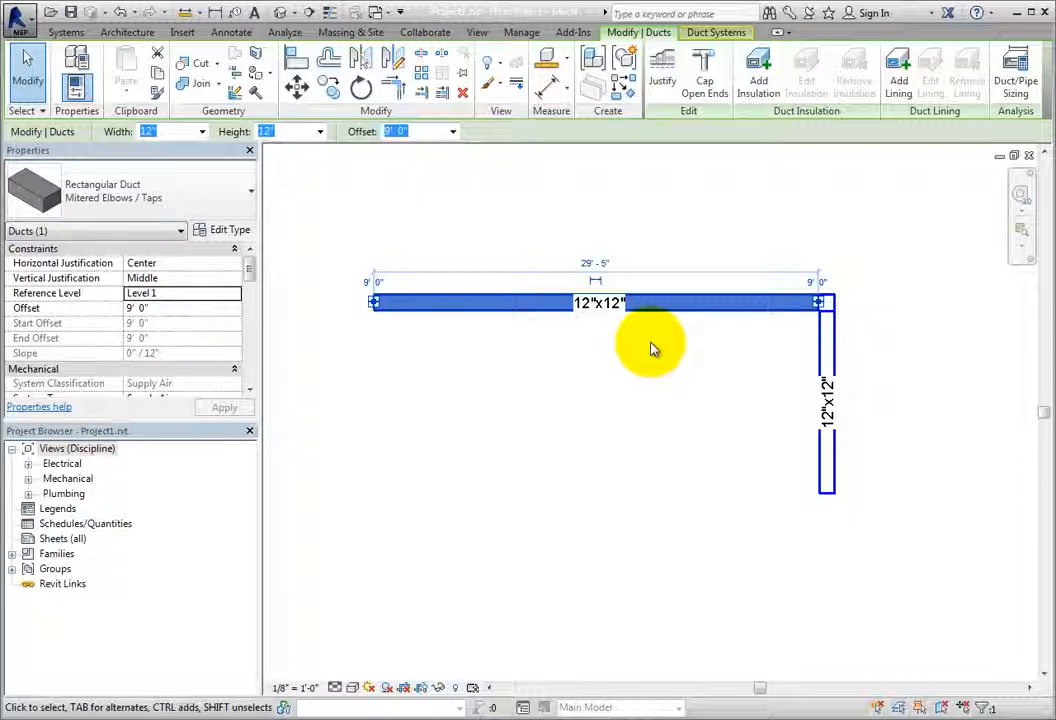
pyautogui.click(716, 33)
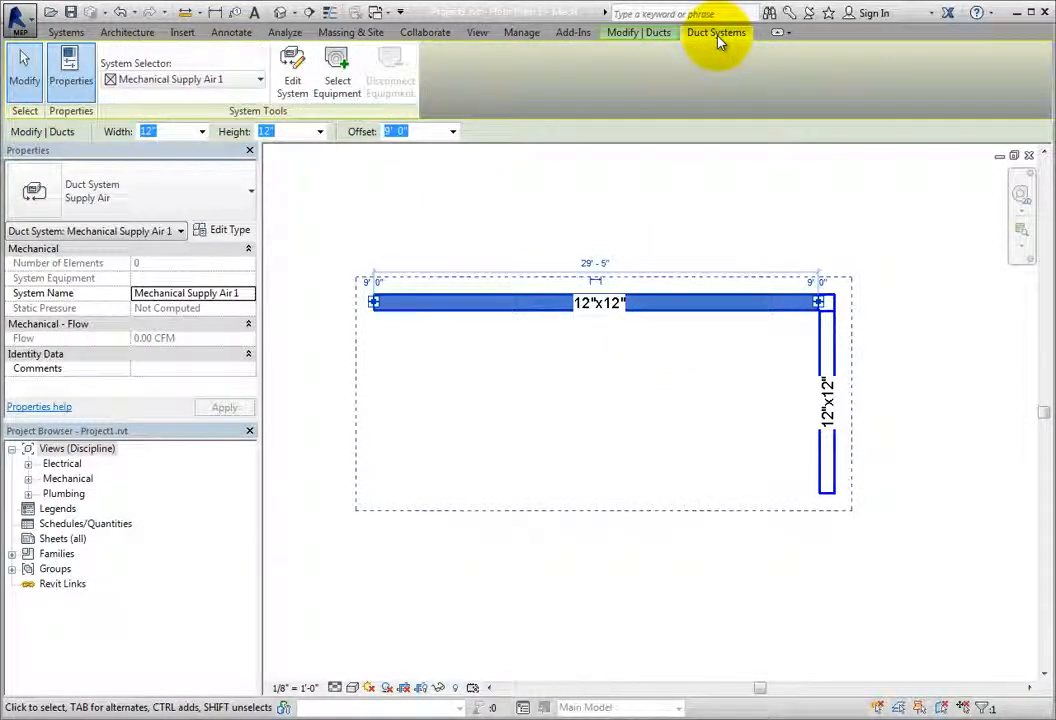
pyautogui.click(654, 38)
pyautogui.moveTo(252, 276); pyautogui.dragTo(248, 290)
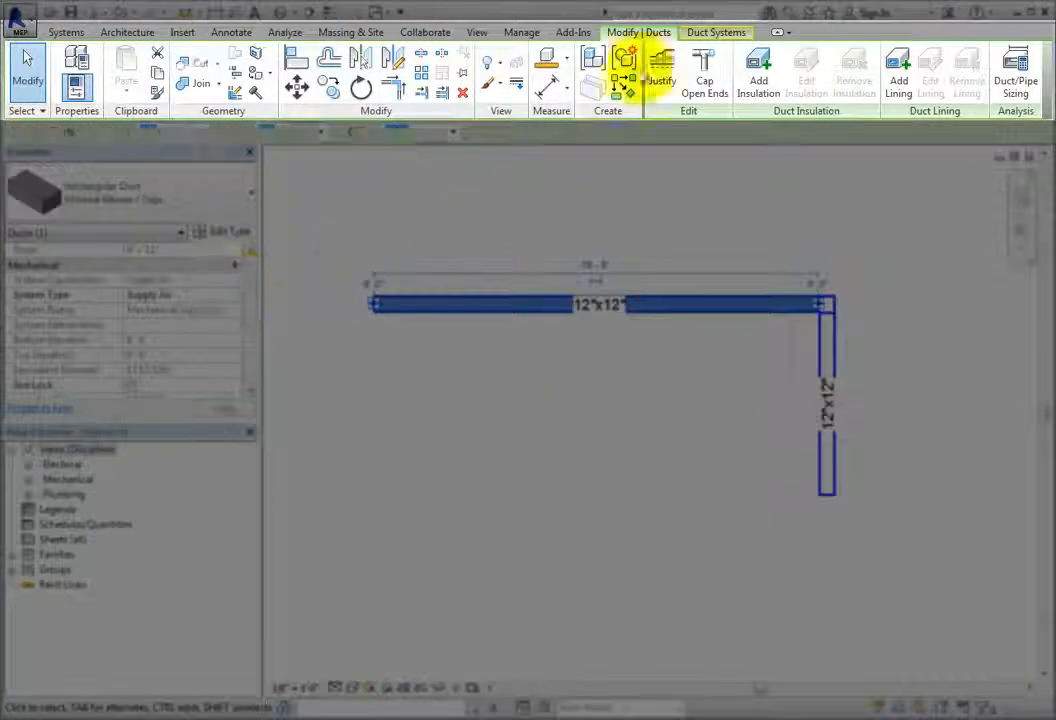
pyautogui.click(700, 33)
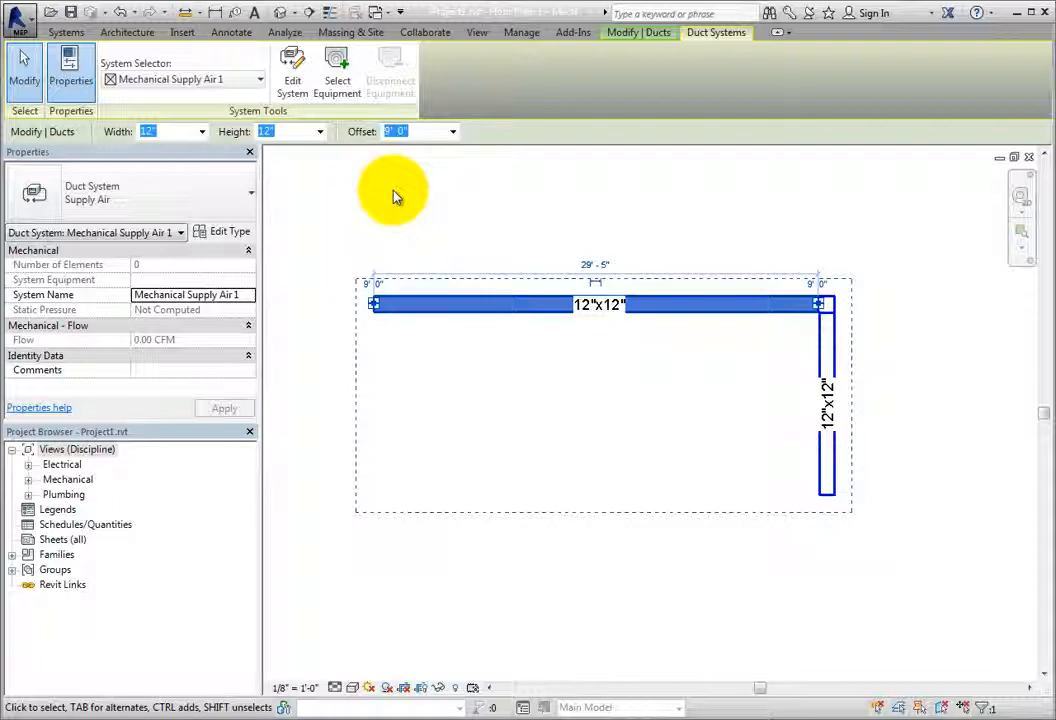
# Cap the open end of the selected horizontal duct and clear the selection.
pyautogui.click(645, 34)
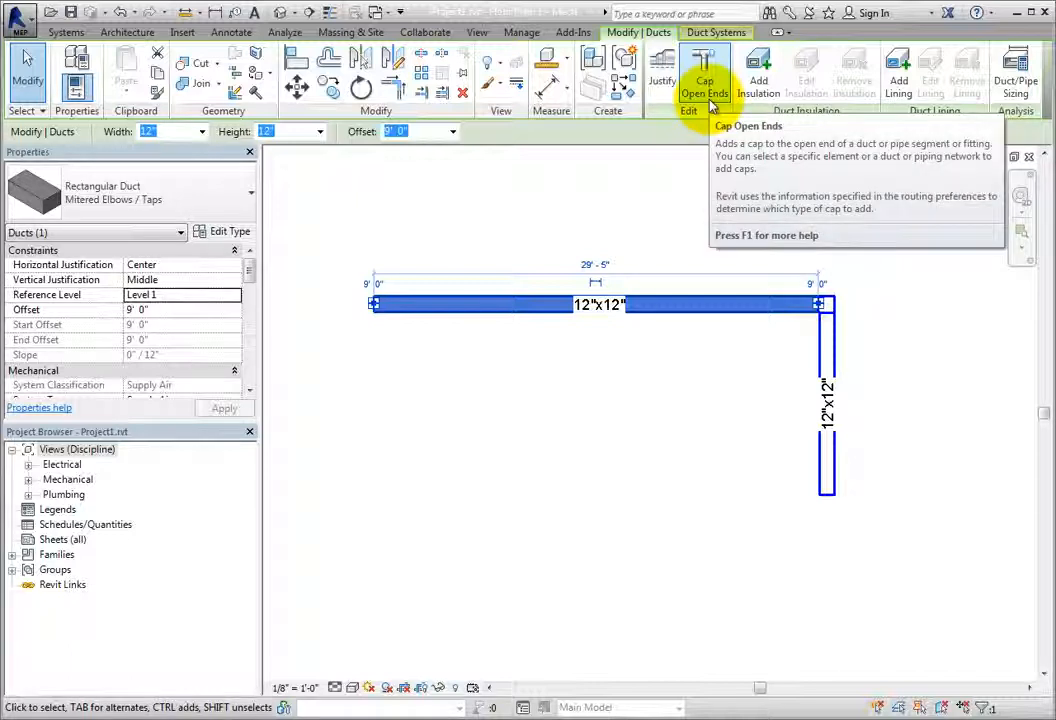
pyautogui.click(709, 102)
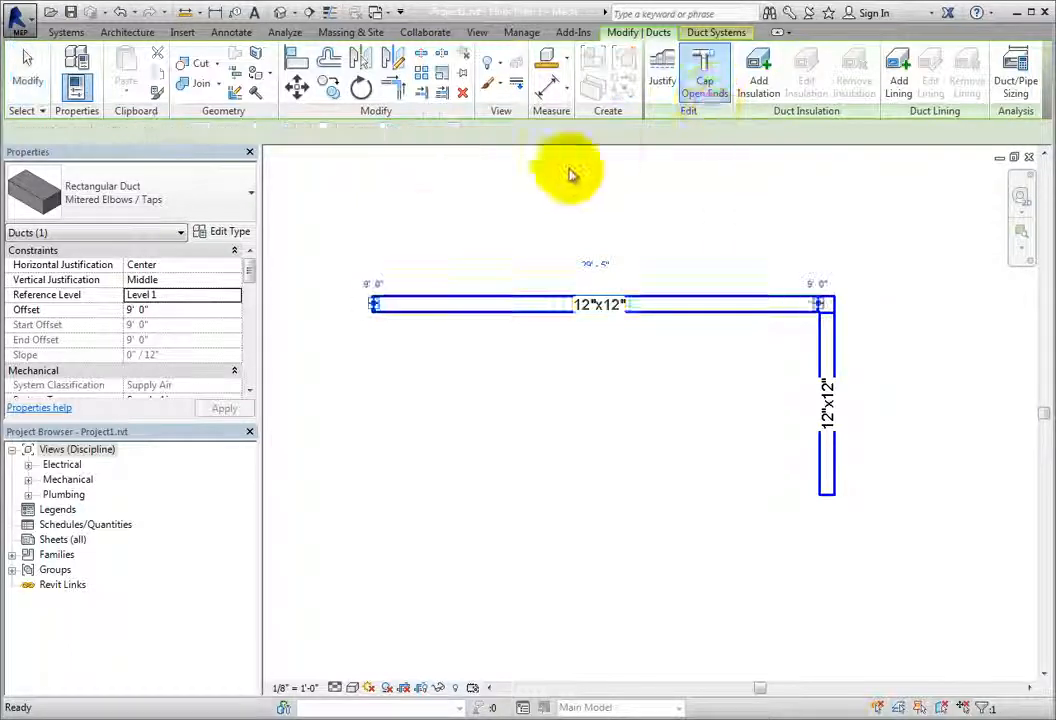
pyautogui.click(347, 272)
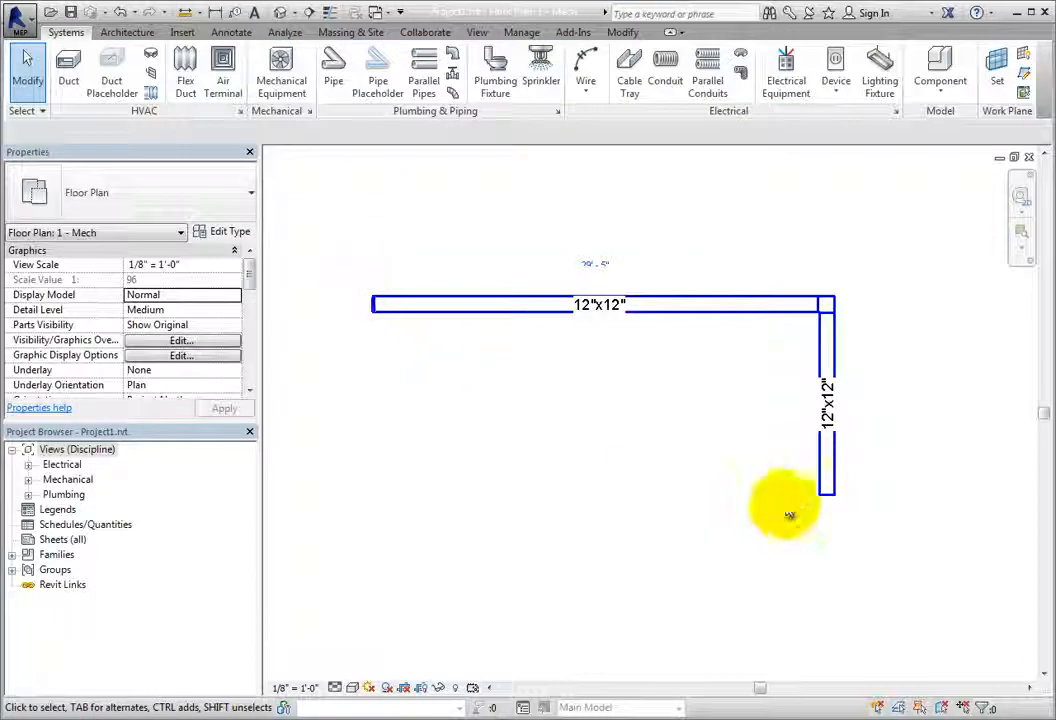
# Cap the lower open end of the vertical duct from its end connector and clear the selection.
pyautogui.click(785, 505)
pyautogui.moveTo(785, 505); pyautogui.dragTo(511, 620, button='middle')
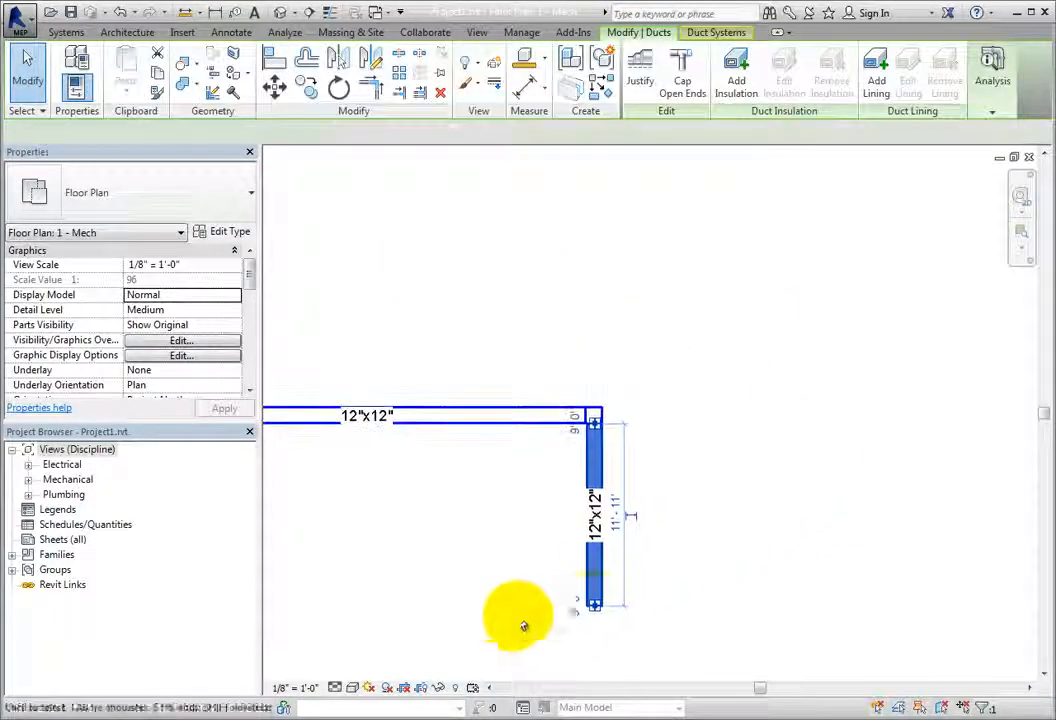
pyautogui.rightClick(593, 608)
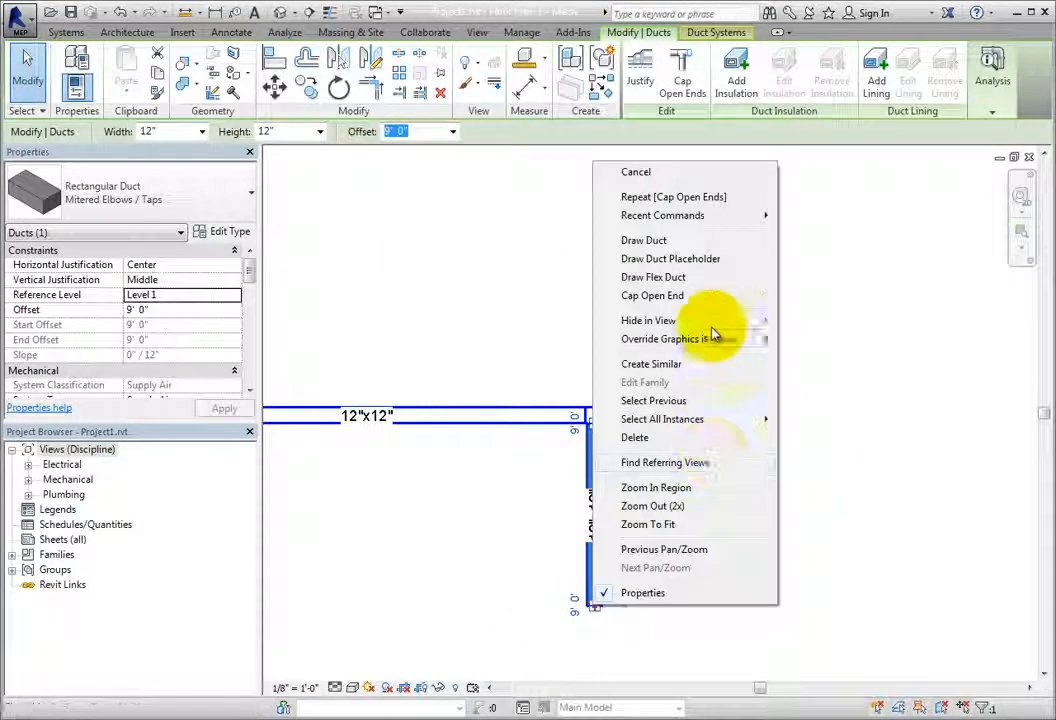
pyautogui.click(712, 307)
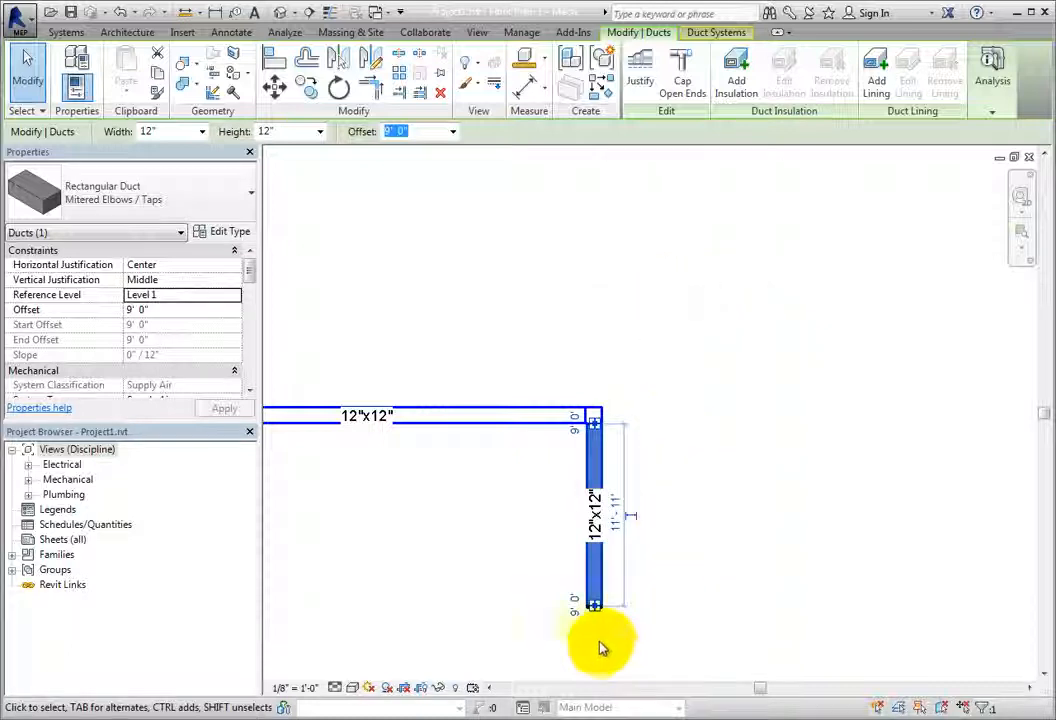
pyautogui.scroll(3, 588, 641)
pyautogui.click(588, 641)
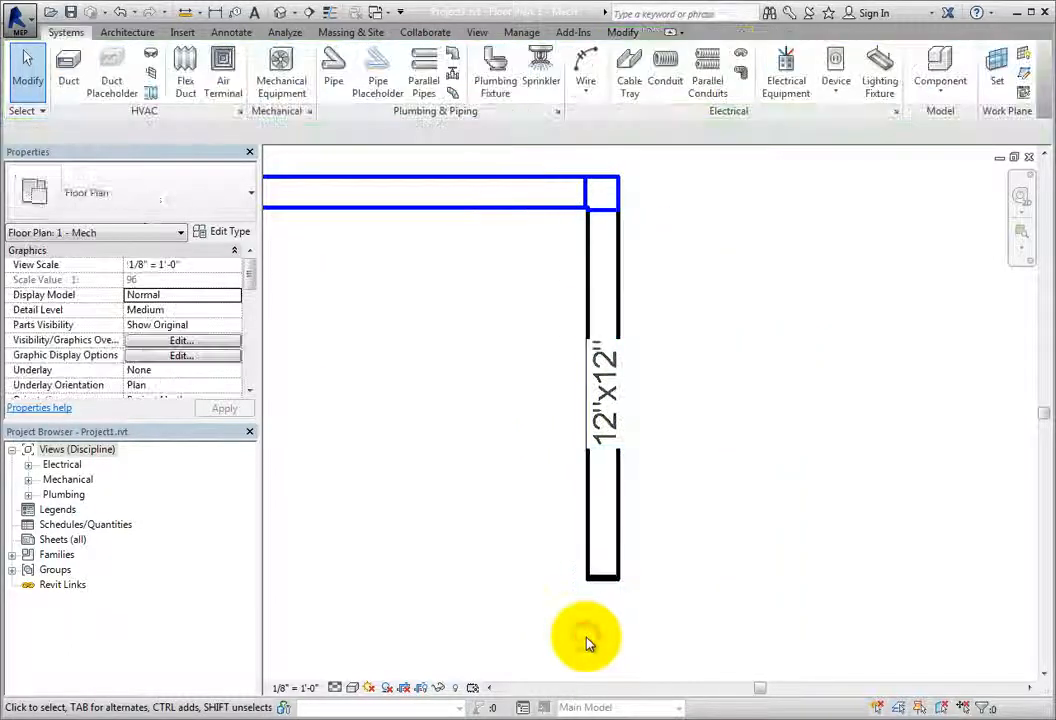